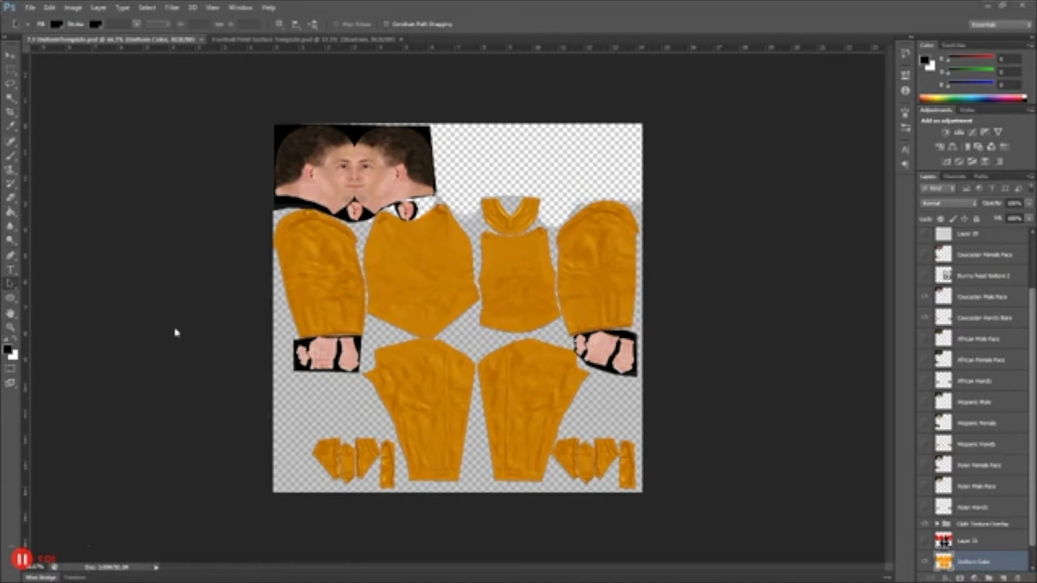
- Close the 7.1 uniform template document and switch to File Explorer to open the Fabric folder inside Documents > Pyware 3D
{"action": "left_click", "coordinate": [201, 40]}
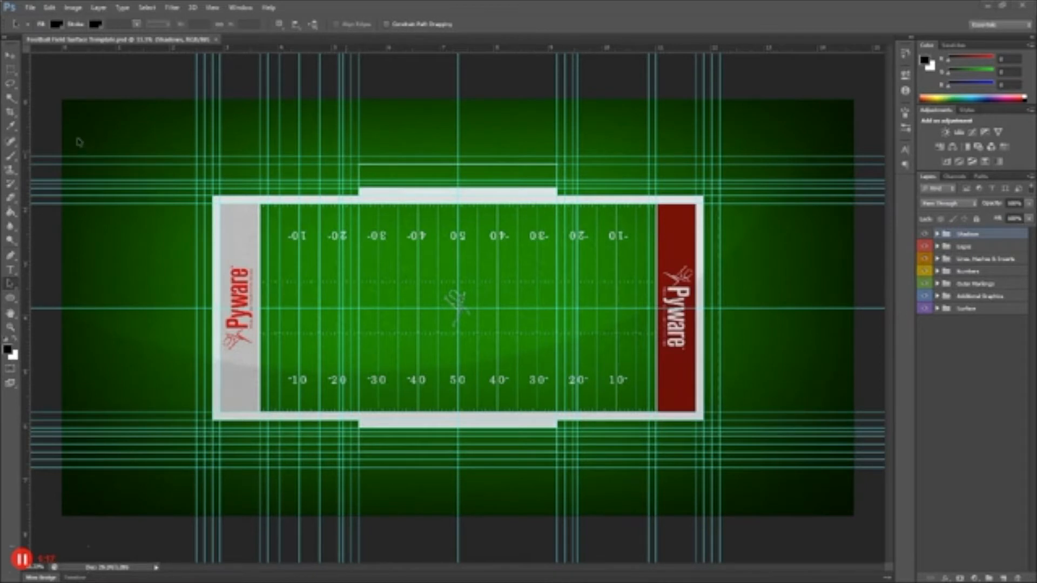
{"action": "key", "text": "alt+Tab"}
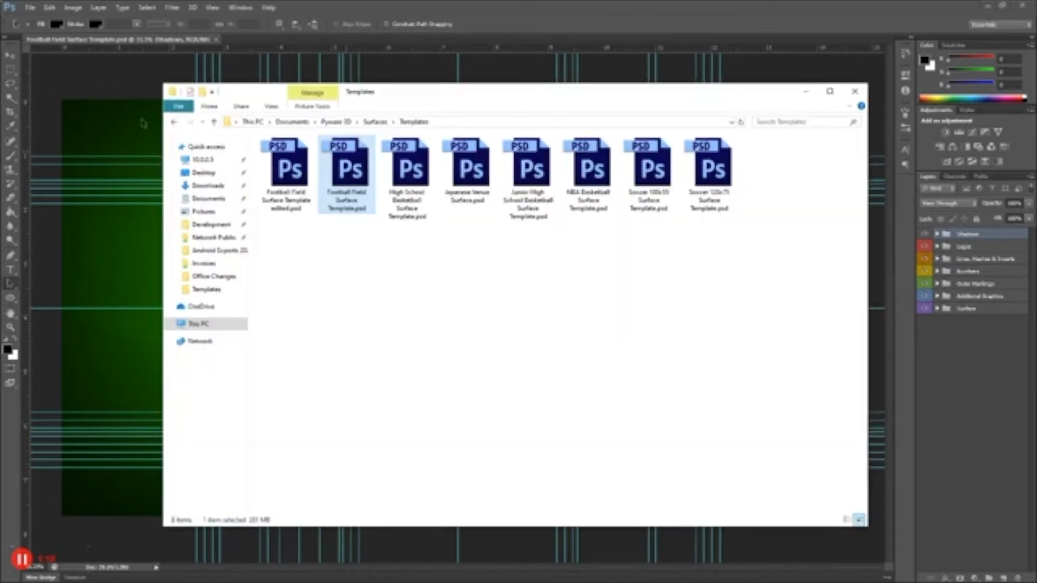
{"action": "left_click", "coordinate": [326, 122]}
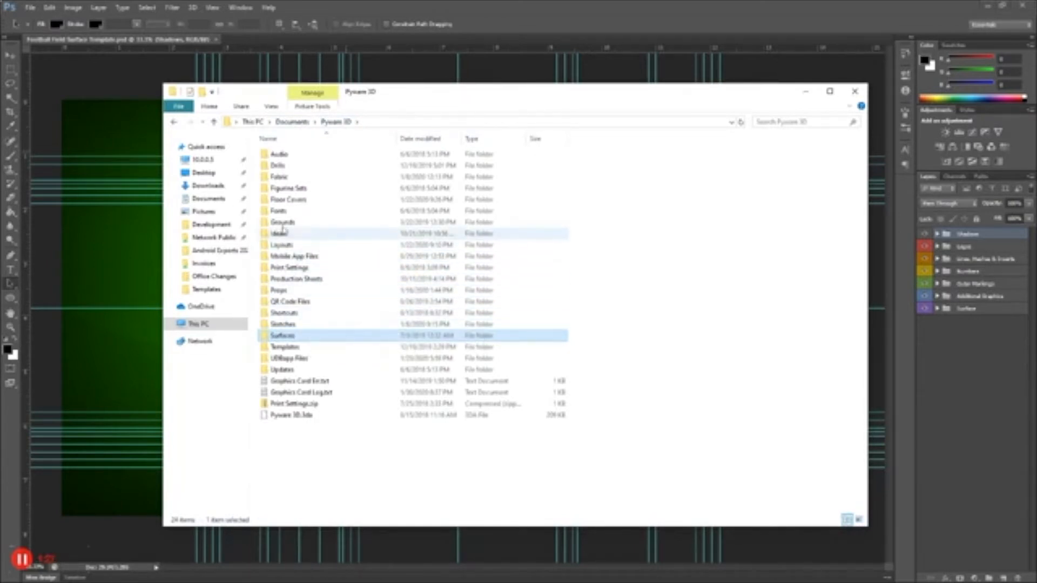
{"action": "double_click", "coordinate": [285, 179]}
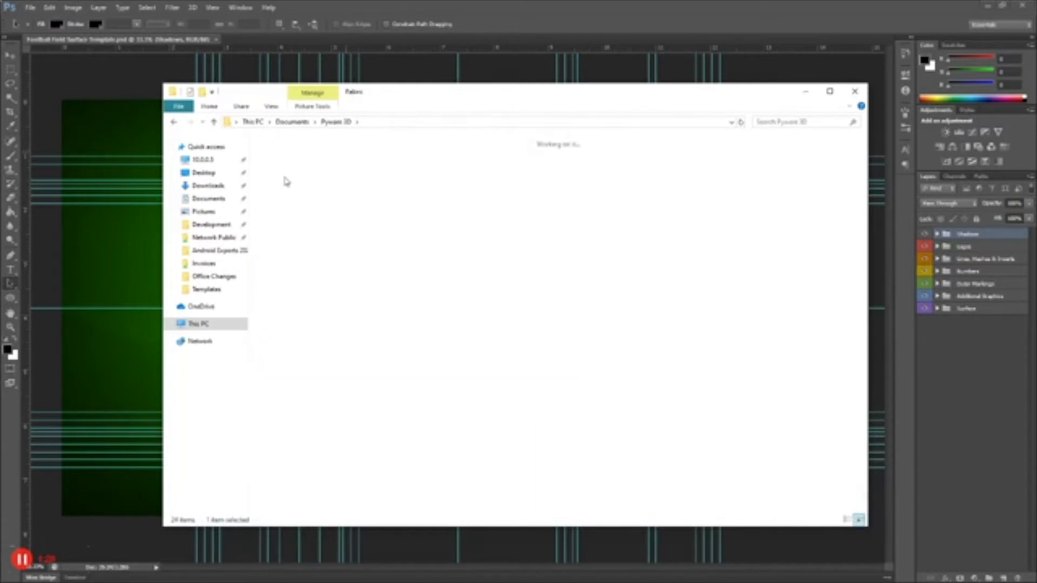
- Open 7.1 UniformTemplate.psd in Photoshop from the Templates folder within Fabric
{"action": "scroll", "coordinate": [480, 292], "scroll_direction": "down", "scroll_amount": 3}
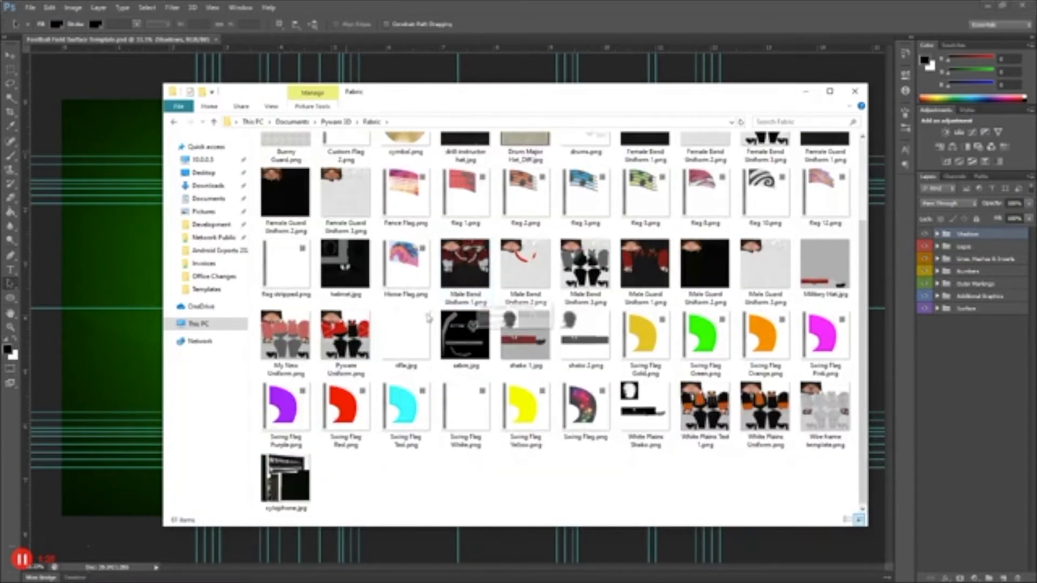
{"action": "scroll", "coordinate": [478, 292], "scroll_direction": "up", "scroll_amount": 3}
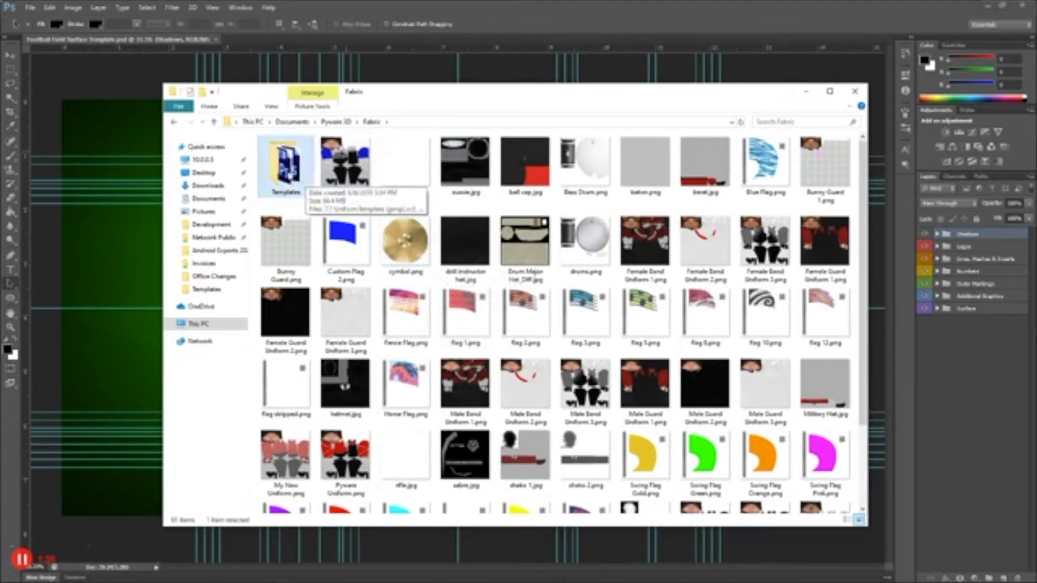
{"action": "double_click", "coordinate": [288, 172]}
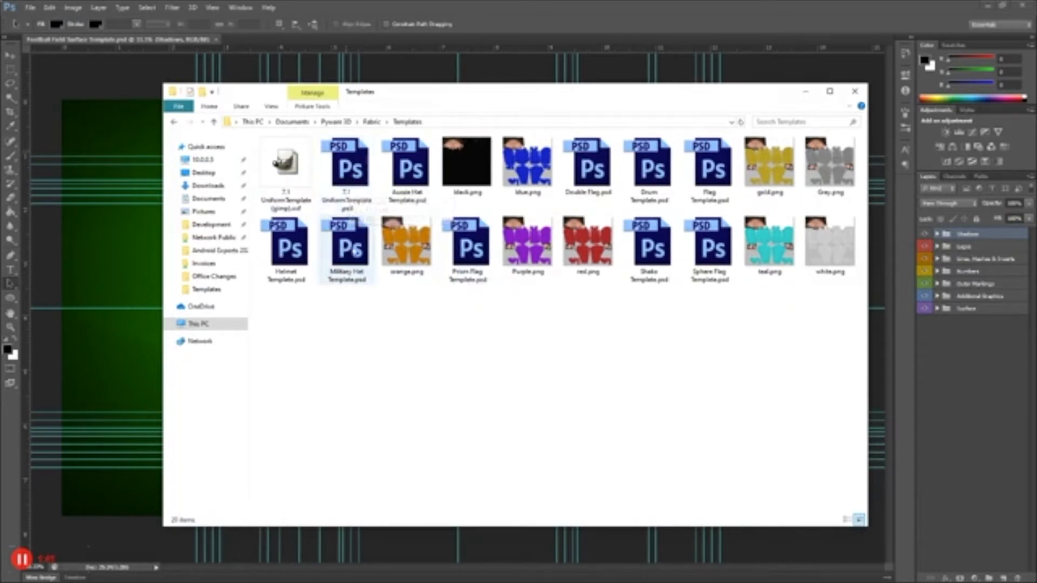
{"action": "double_click", "coordinate": [347, 203]}
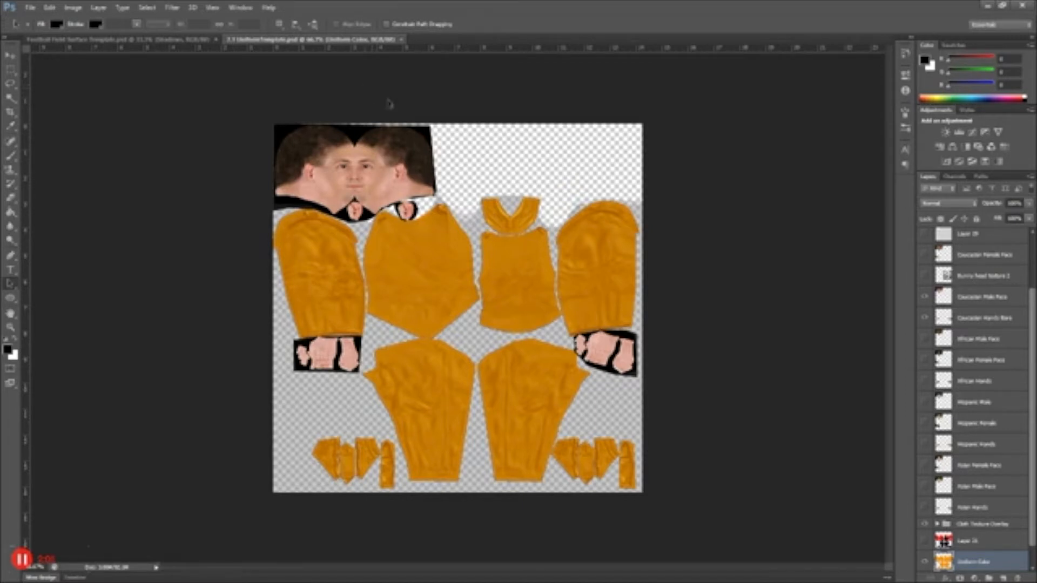
- Make the Section Labels and Part Outlines layers visible on the uniform template
{"action": "scroll", "coordinate": [975, 278], "scroll_direction": "up", "scroll_amount": 3}
{"action": "scroll", "coordinate": [979, 282], "scroll_direction": "up", "scroll_amount": 1}
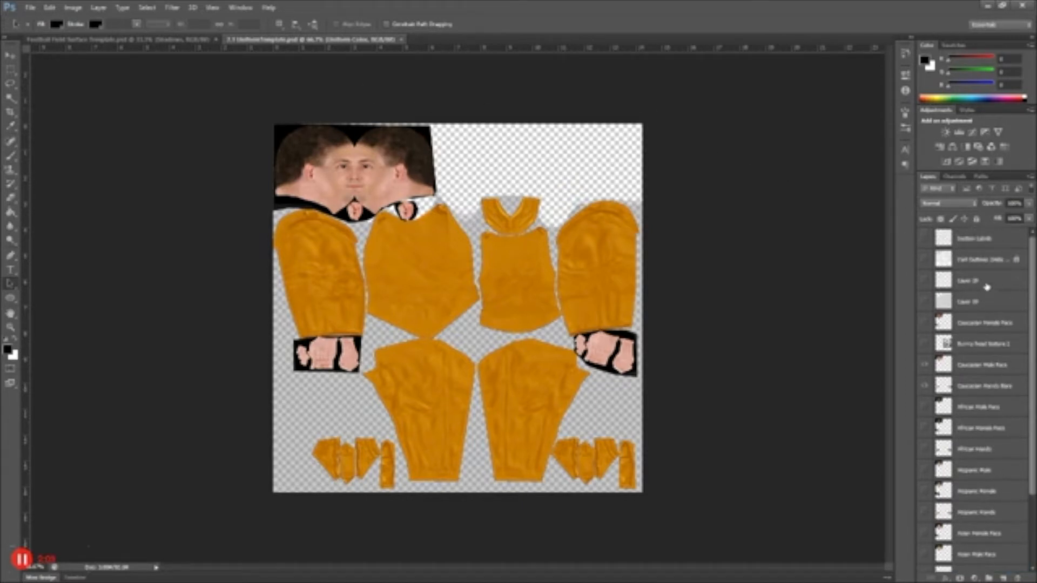
{"action": "left_click", "coordinate": [925, 241]}
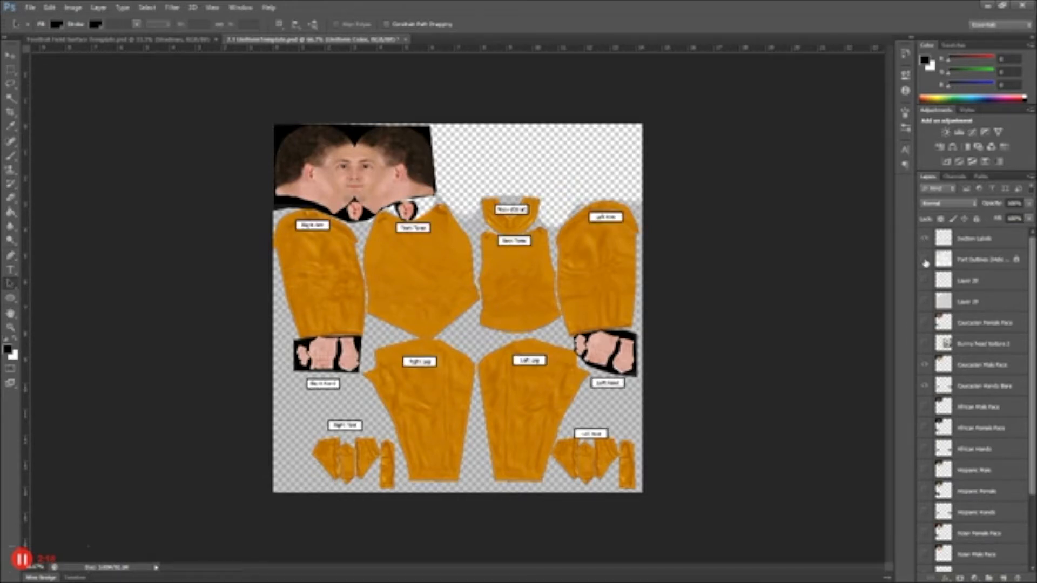
{"action": "left_click", "coordinate": [925, 261]}
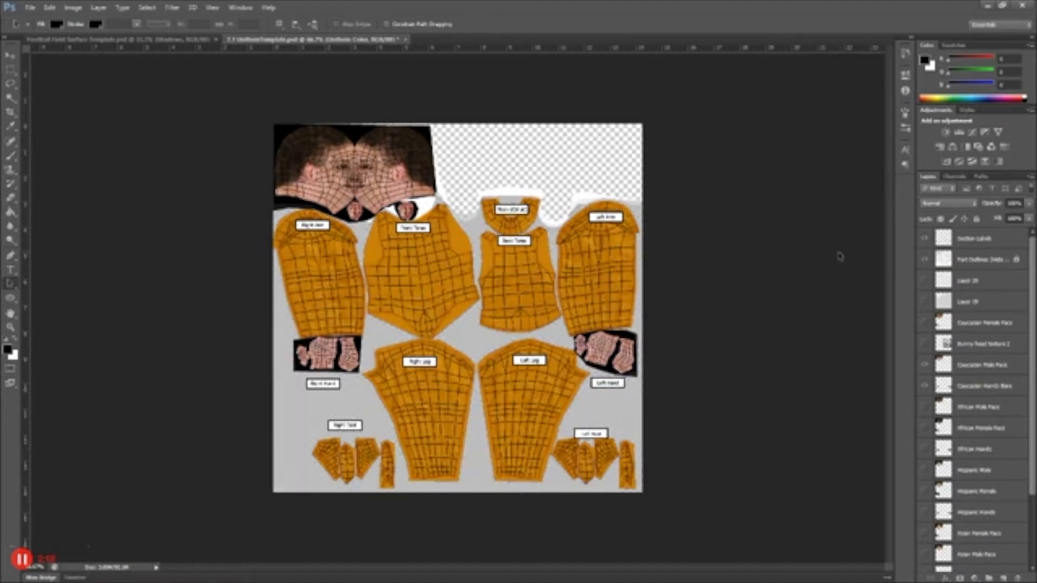
- Enlarge the template to examine the mesh outlines on each body part, and hide the Part Outlines layer
{"action": "key", "text": "ctrl+plus"}
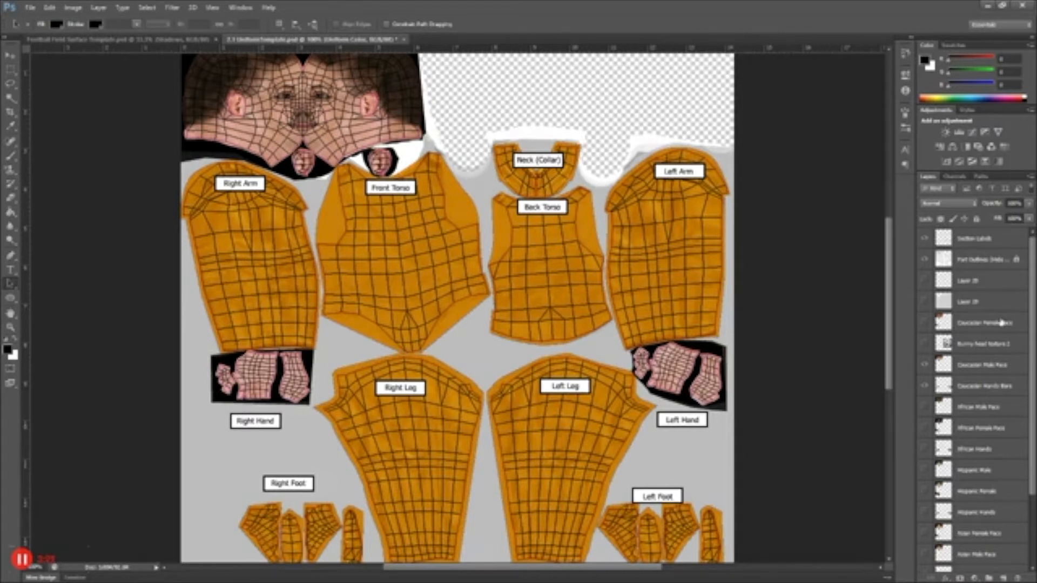
{"action": "scroll", "coordinate": [1005, 298], "scroll_direction": "down", "scroll_amount": 2}
{"action": "scroll", "coordinate": [1005, 299], "scroll_direction": "up", "scroll_amount": 2}
{"action": "left_click", "coordinate": [925, 260]}
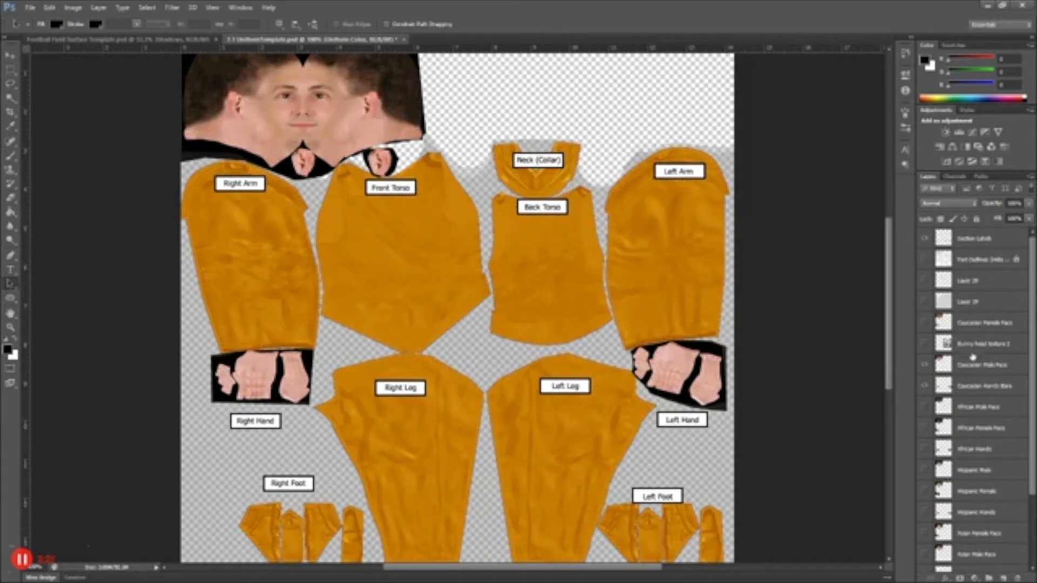
- Preview the Caucasian Female Face layer, and swap the Caucasian Male Face for the African Male Face
{"action": "left_click", "coordinate": [925, 323]}
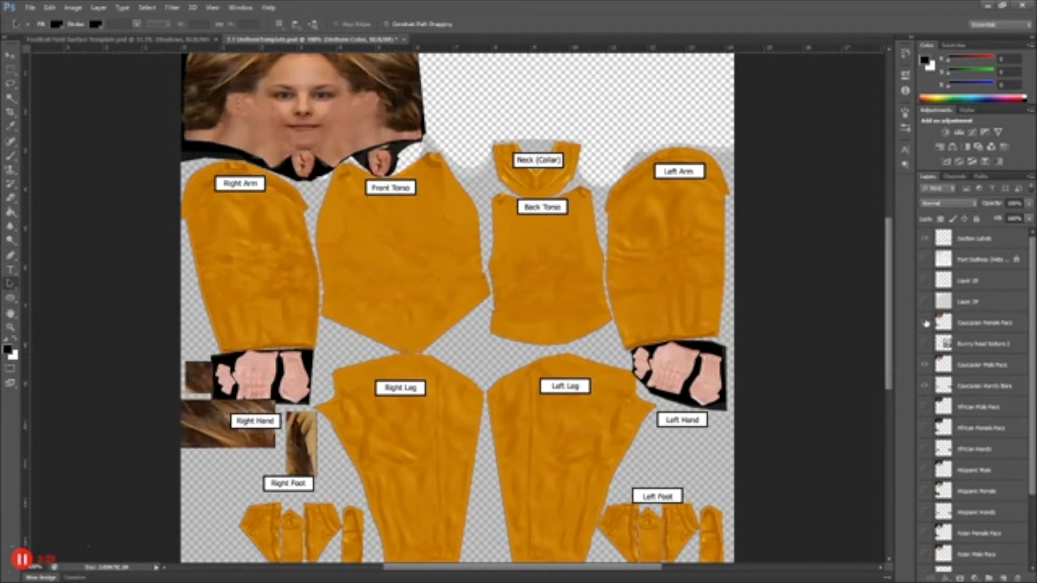
{"action": "left_click", "coordinate": [926, 323]}
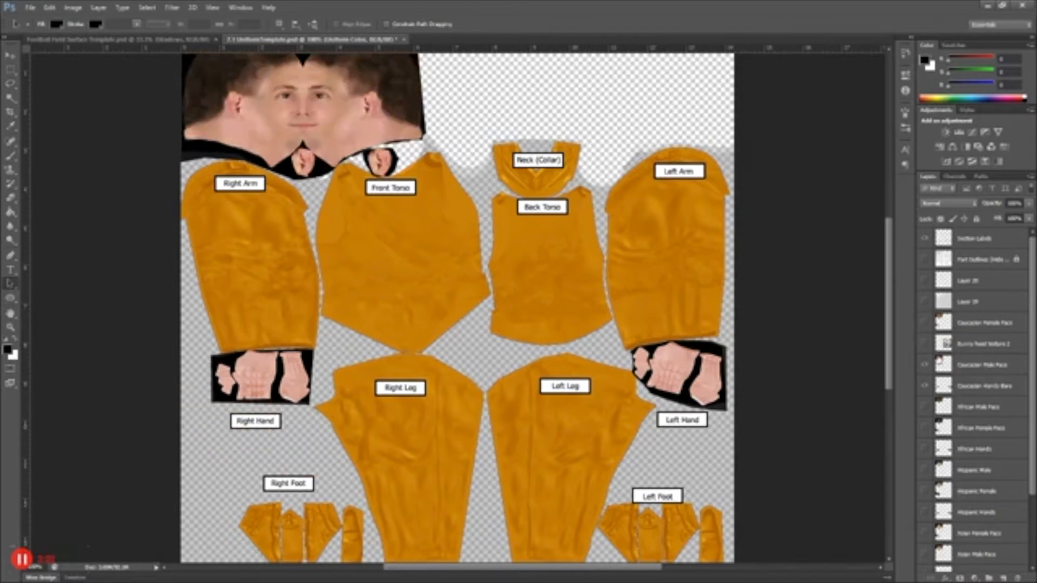
{"action": "scroll", "coordinate": [980, 412], "scroll_direction": "down", "scroll_amount": 1}
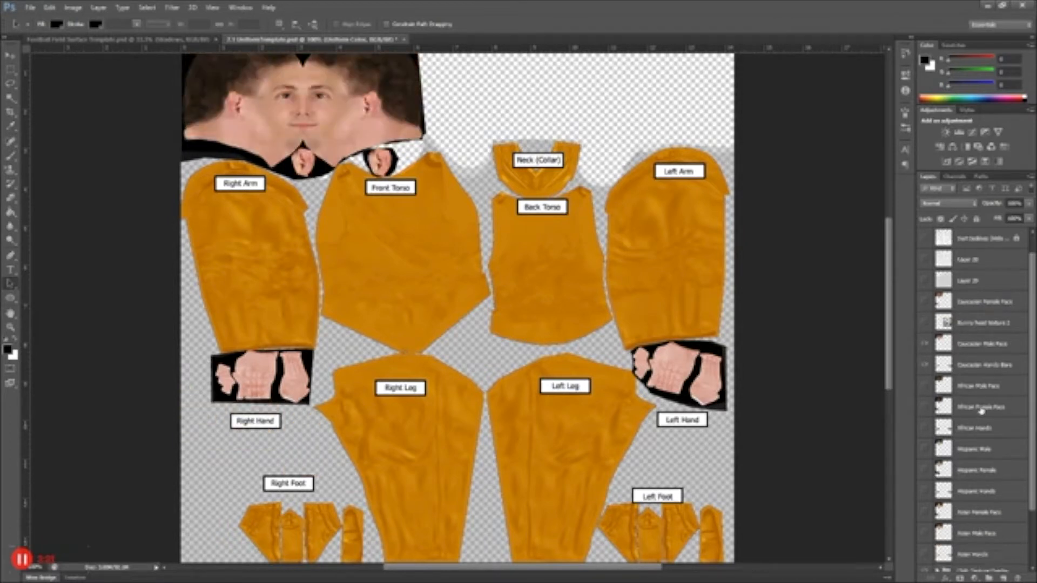
{"action": "left_click", "coordinate": [925, 387]}
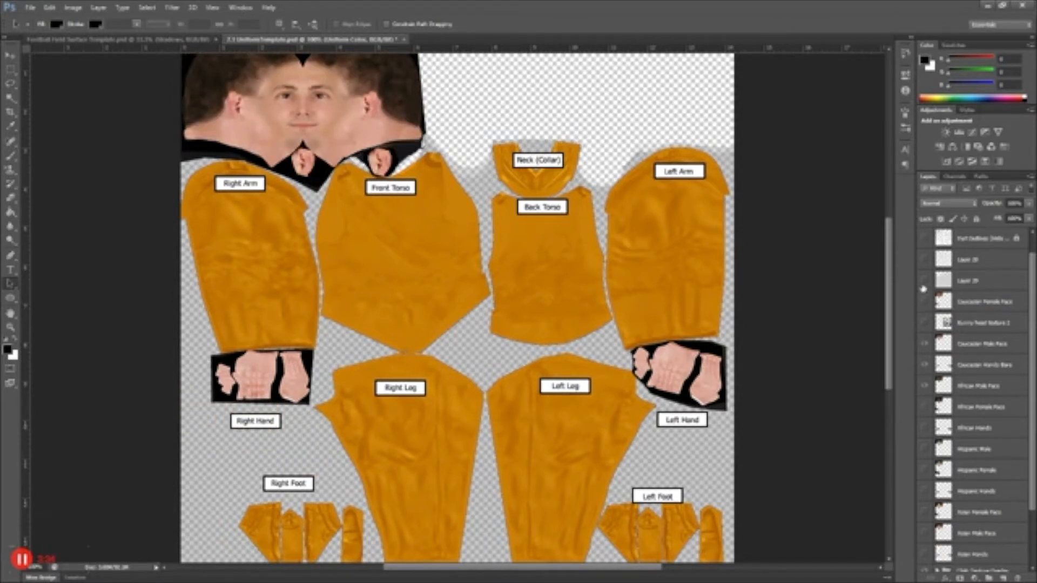
{"action": "left_click", "coordinate": [926, 344]}
{"action": "scroll", "coordinate": [966, 475], "scroll_direction": "down", "scroll_amount": 2}
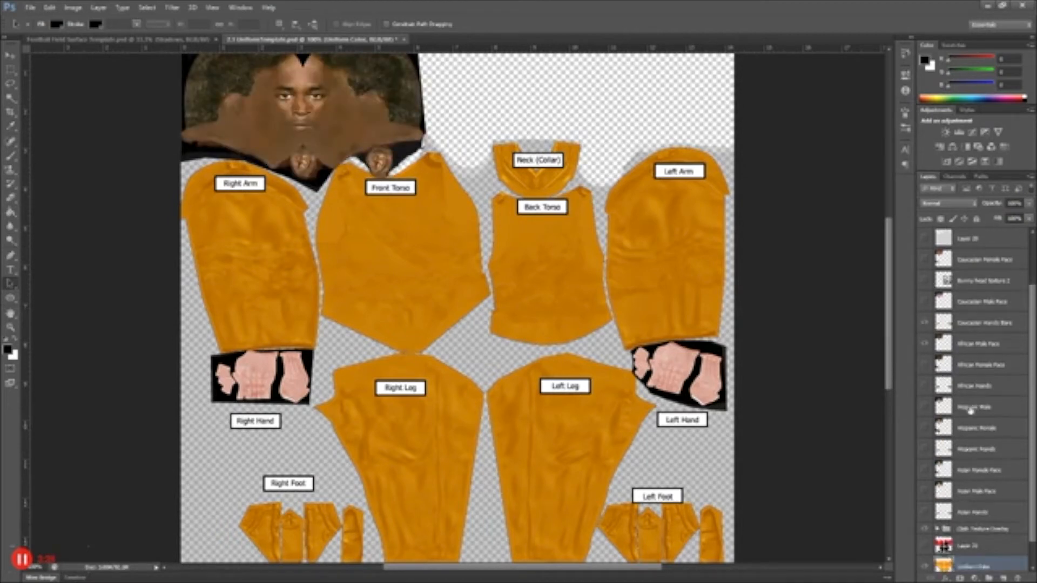
- Hide the Caucasian hands and African Male Face layers and preview the Hispanic Male and Hispanic Female faces
{"action": "left_click", "coordinate": [925, 324]}
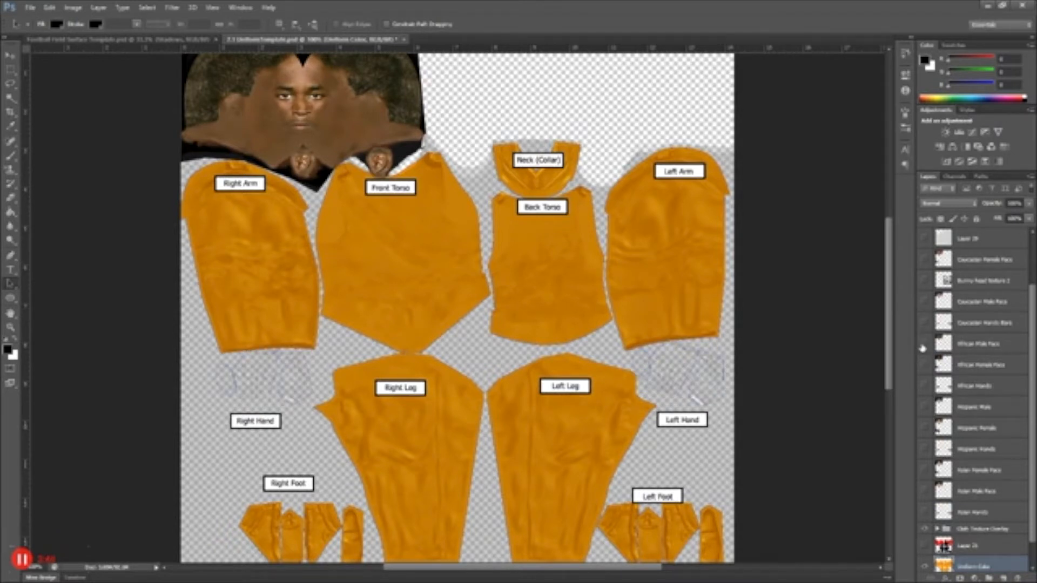
{"action": "left_click", "coordinate": [923, 346]}
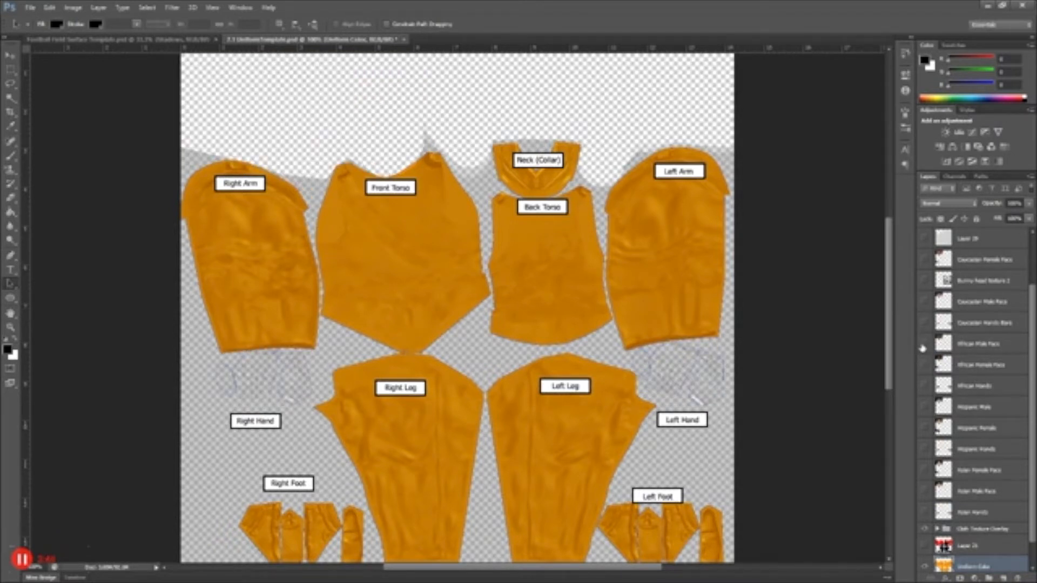
{"action": "left_click", "coordinate": [925, 407]}
{"action": "left_click", "coordinate": [924, 431]}
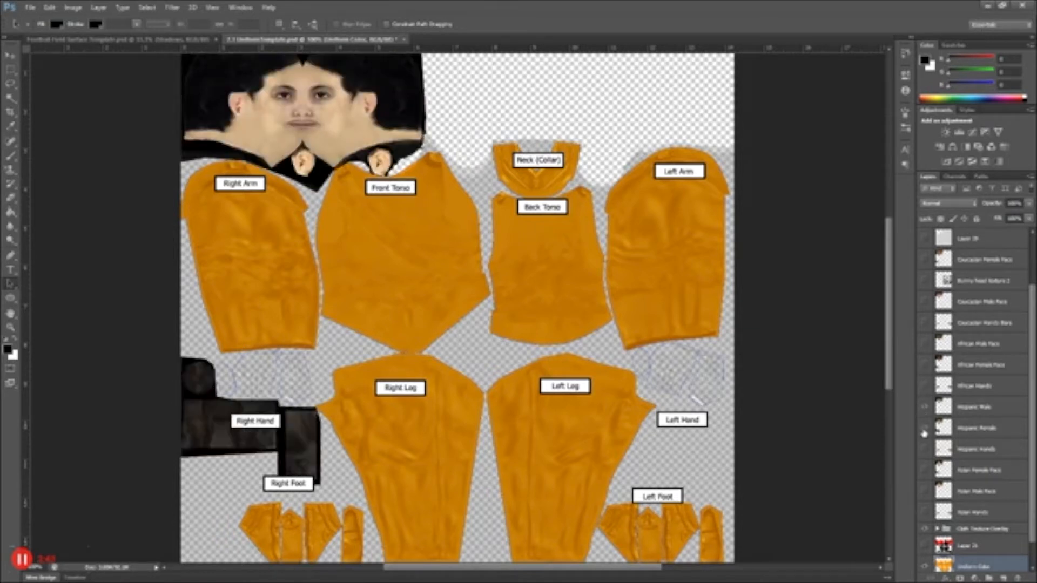
{"action": "left_click", "coordinate": [924, 408]}
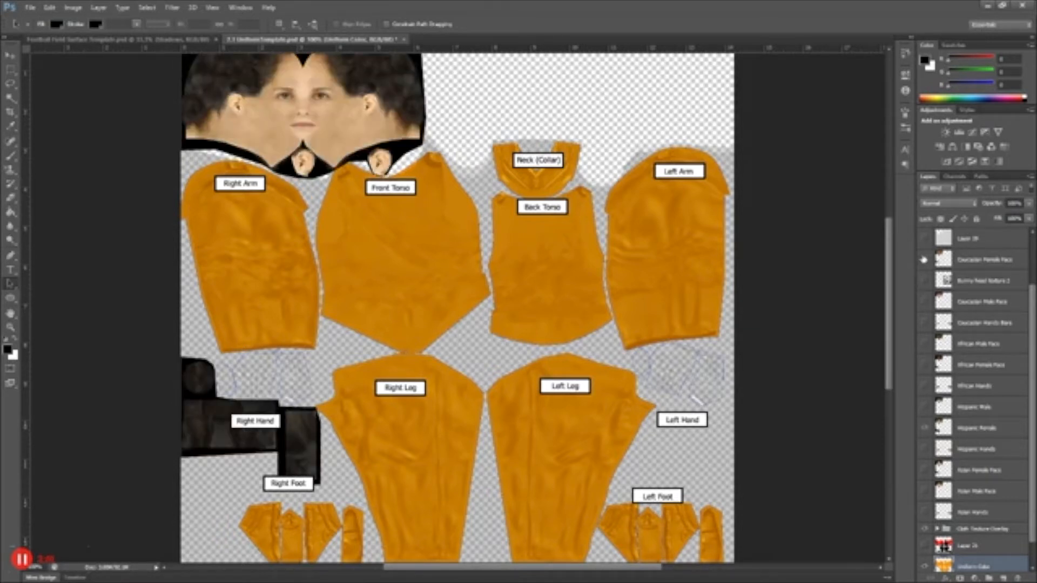
- Restore the Caucasian Male Face and Caucasian Hands Bare layers and hide the Hispanic Female layer
{"action": "left_click", "coordinate": [925, 302]}
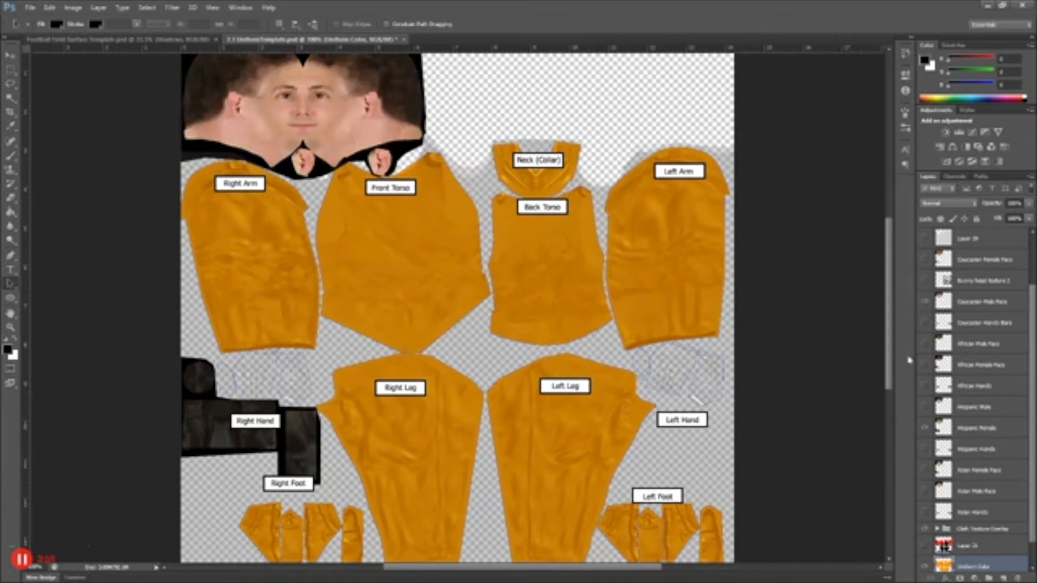
{"action": "left_click", "coordinate": [924, 428]}
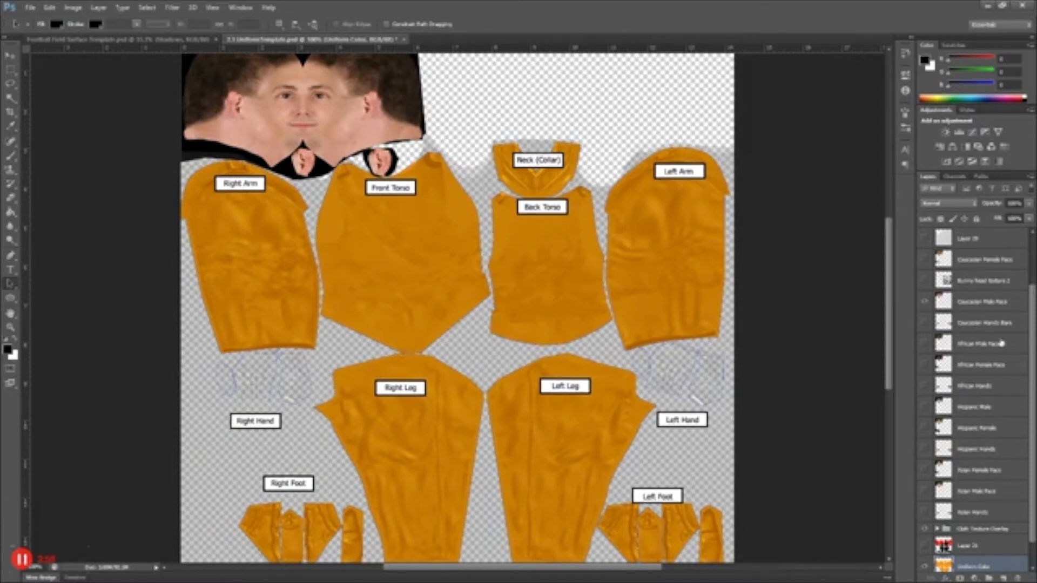
{"action": "left_click", "coordinate": [923, 324]}
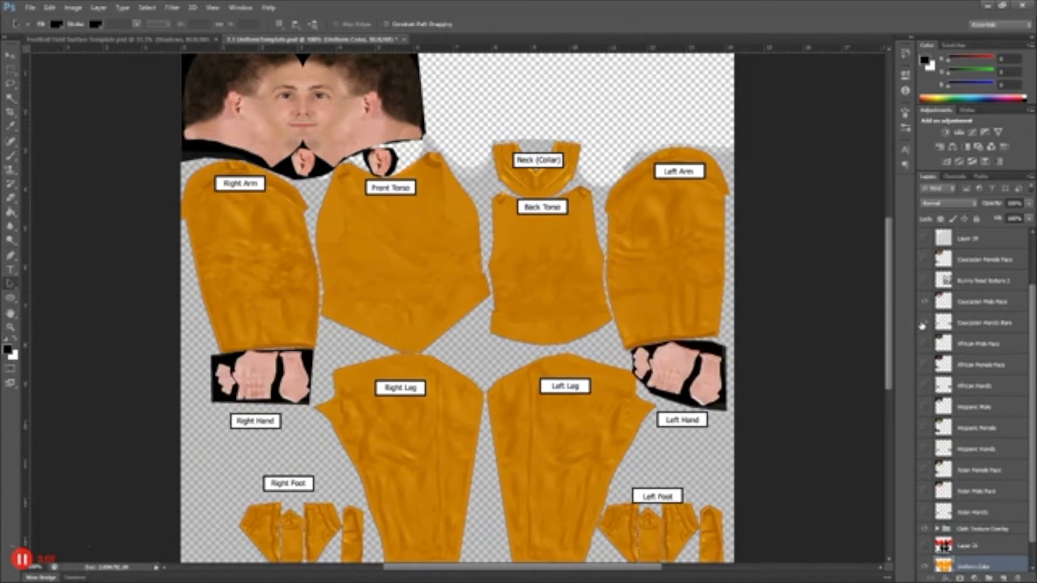
- Select the Cloth Texture Overlay group, hide the Uniform Color layer and show the Background layer
{"action": "scroll", "coordinate": [966, 287], "scroll_direction": "up", "scroll_amount": 2}
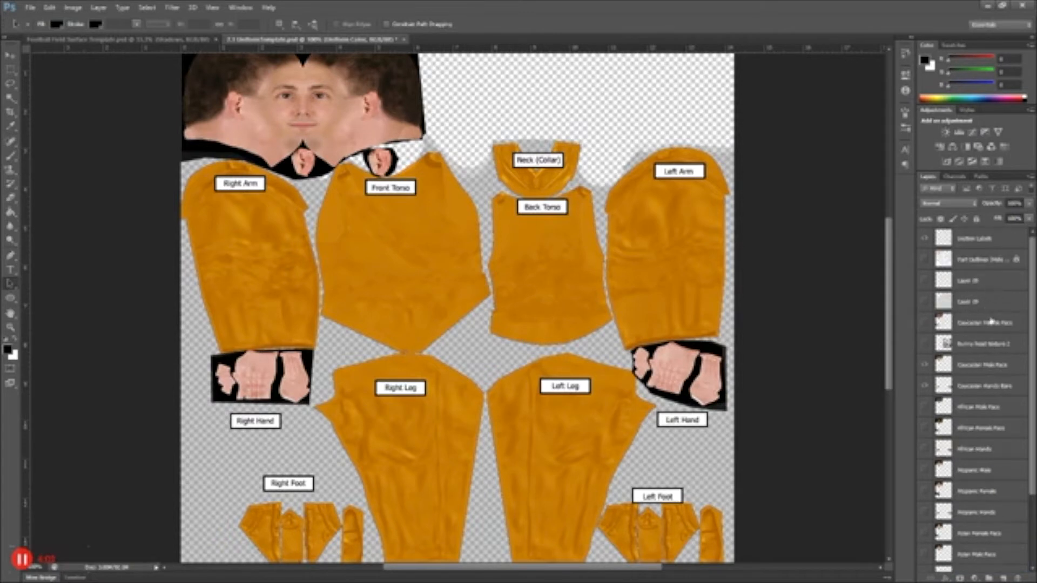
{"action": "scroll", "coordinate": [978, 361], "scroll_direction": "down", "scroll_amount": 2}
{"action": "scroll", "coordinate": [975, 366], "scroll_direction": "down", "scroll_amount": 2}
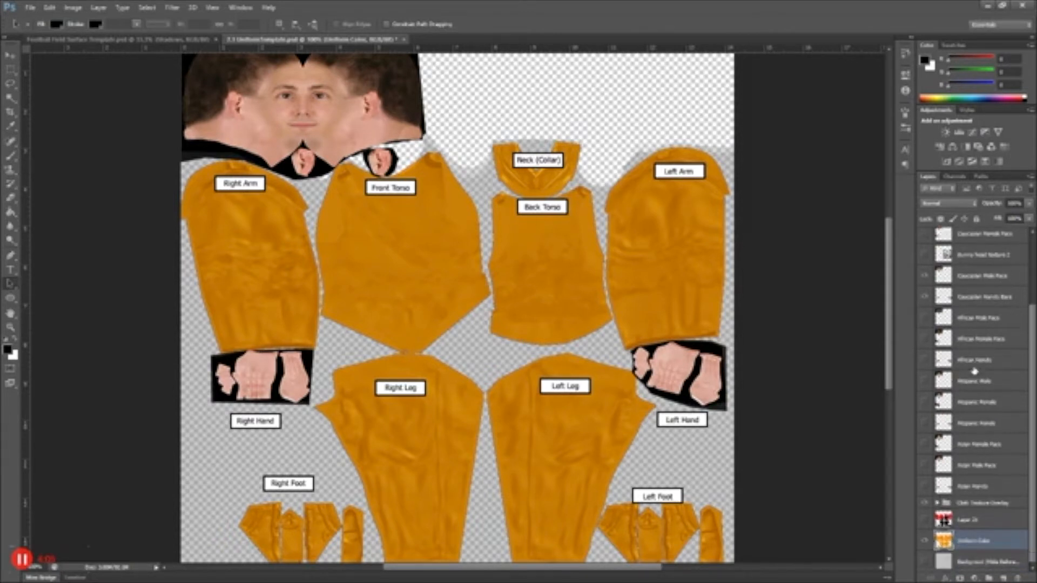
{"action": "left_click", "coordinate": [982, 504]}
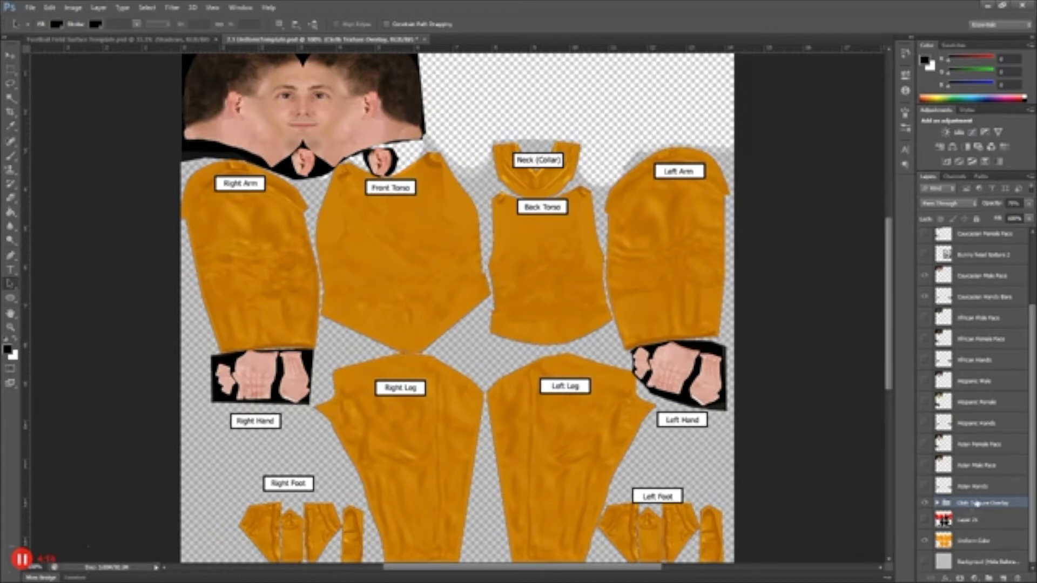
{"action": "left_click", "coordinate": [926, 542]}
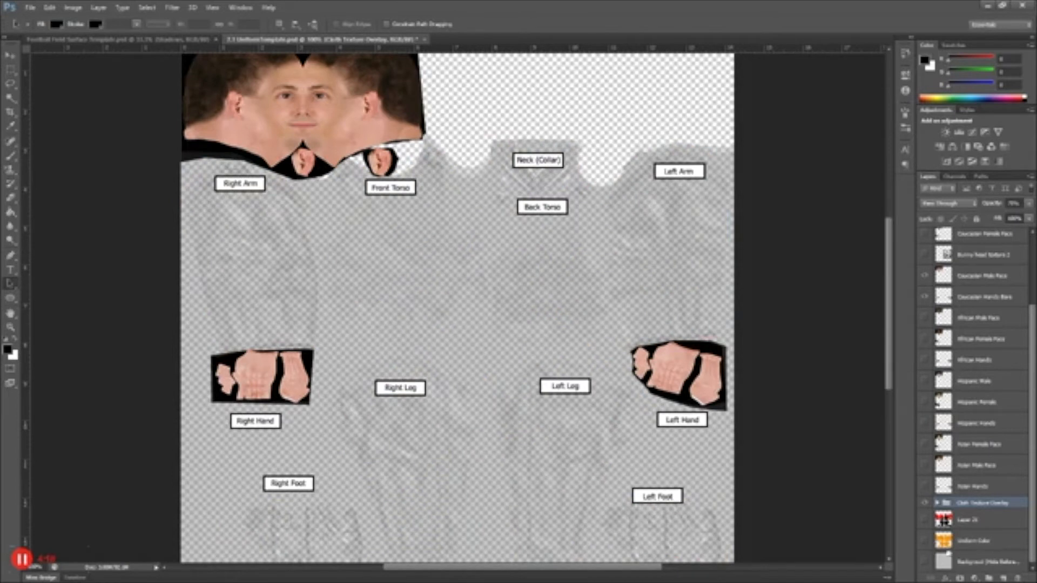
{"action": "left_click", "coordinate": [926, 562]}
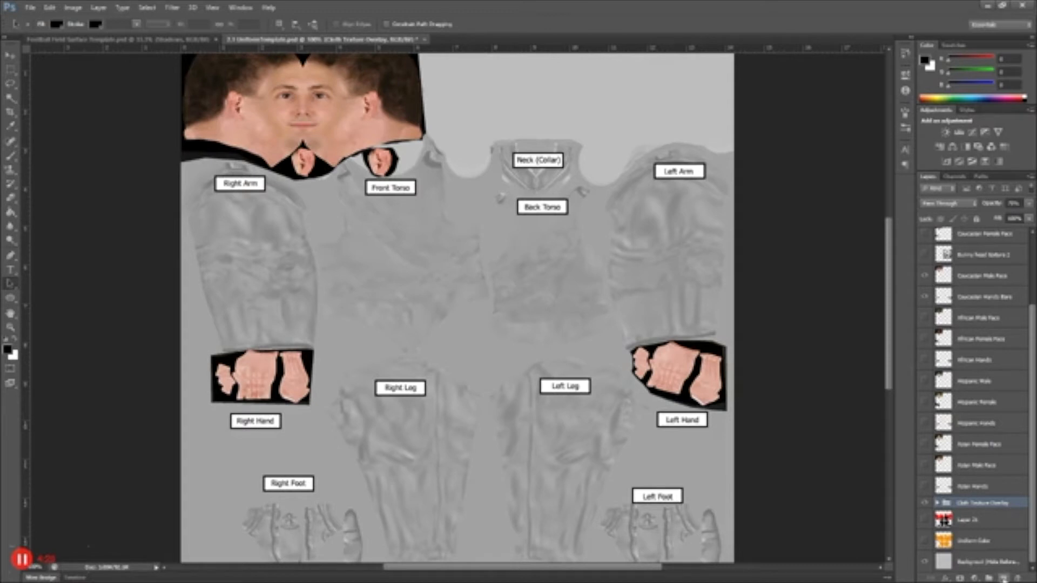
- Add a new empty layer, place it directly below the Cloth Texture Overlay group, and check the overlay's visibility
{"action": "left_click", "coordinate": [1004, 578]}
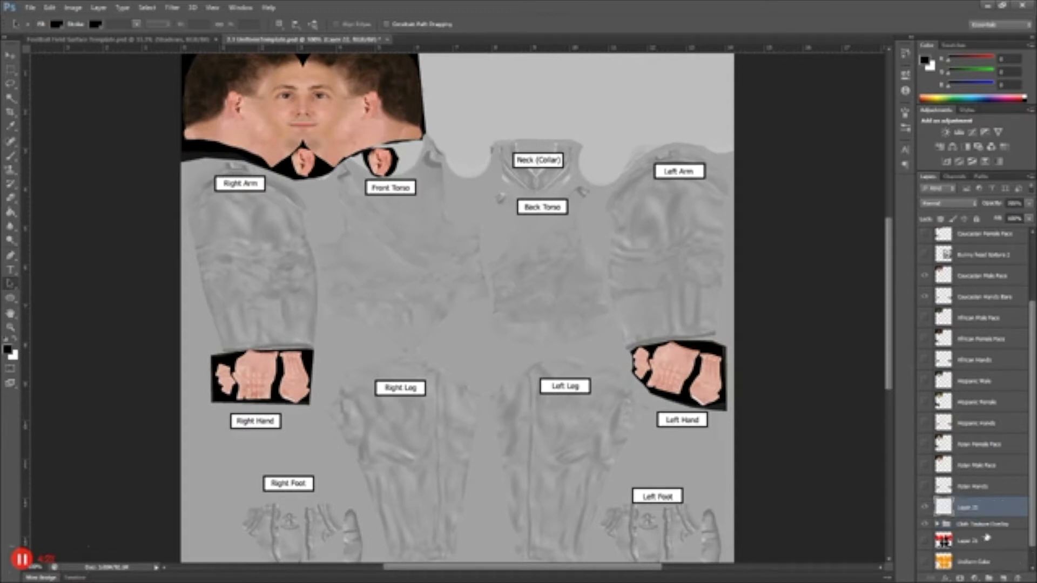
{"action": "left_click_drag", "start_coordinate": [975, 517], "coordinate": [969, 525]}
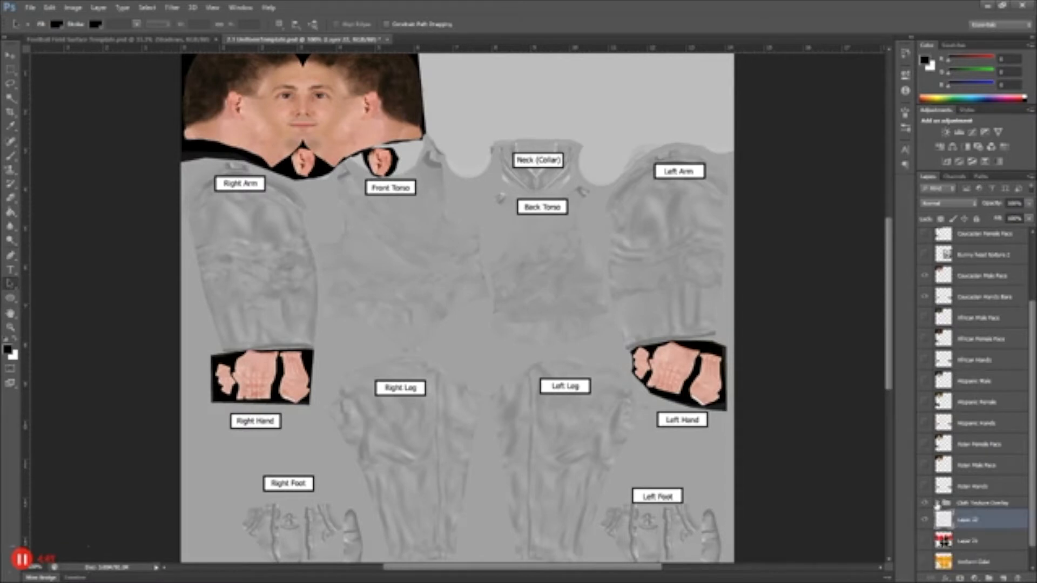
{"action": "scroll", "coordinate": [979, 503], "scroll_direction": "down", "scroll_amount": 1}
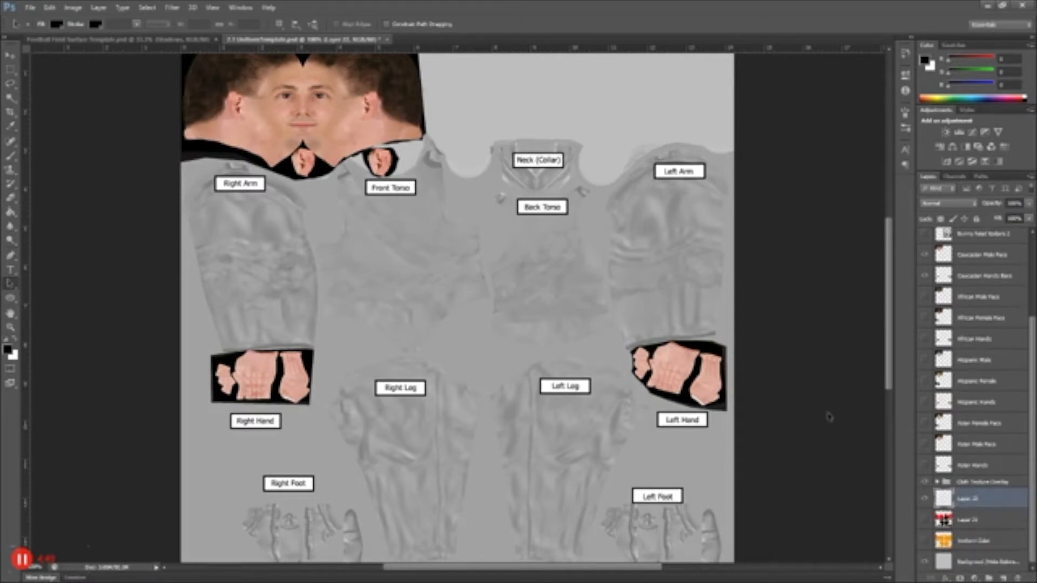
{"action": "left_click", "coordinate": [925, 483]}
{"action": "left_click", "coordinate": [926, 483]}
- Rename the new layer as Pyware High School
{"action": "double_click", "coordinate": [973, 500]}
{"action": "type", "text": "Seconda"}
{"action": "type", "text": " Nor"}
{"action": "type", "text": " School"}
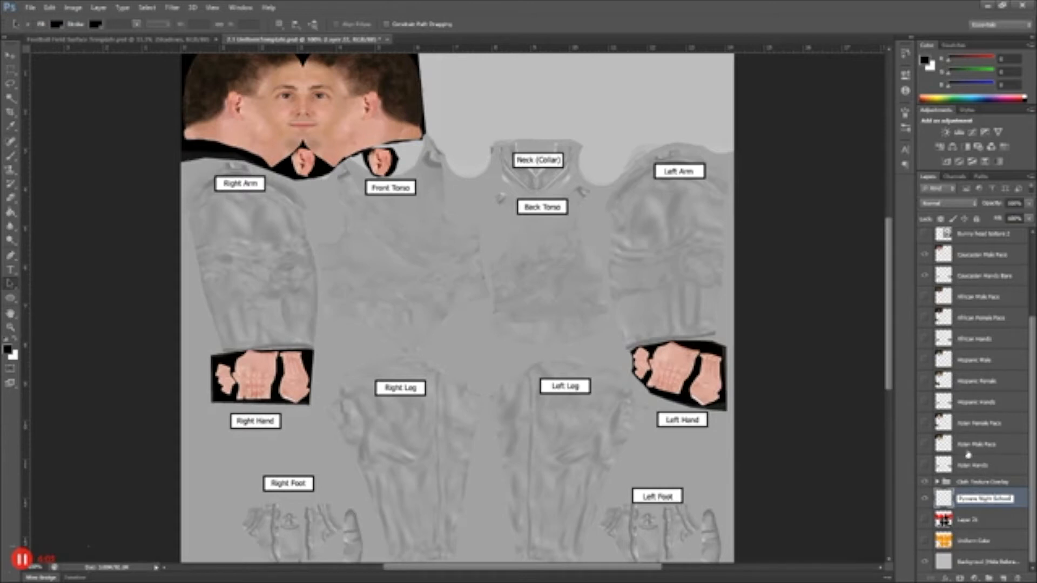
{"action": "key", "text": "Return"}
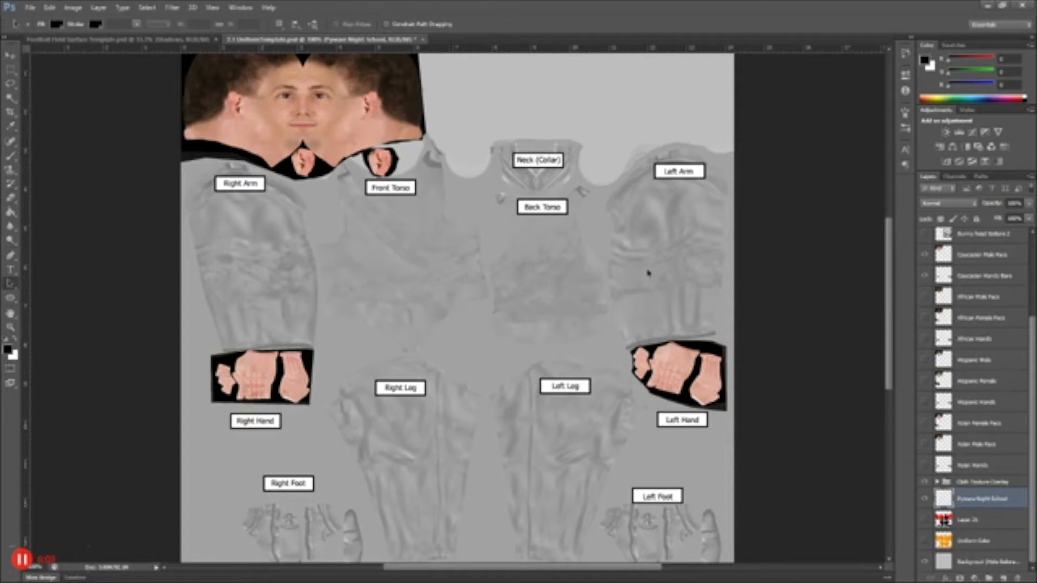
- Show the template's saved paths and examine the outlines of the sash, arms, front torso, collar and feet paths
{"action": "left_click", "coordinate": [982, 177]}
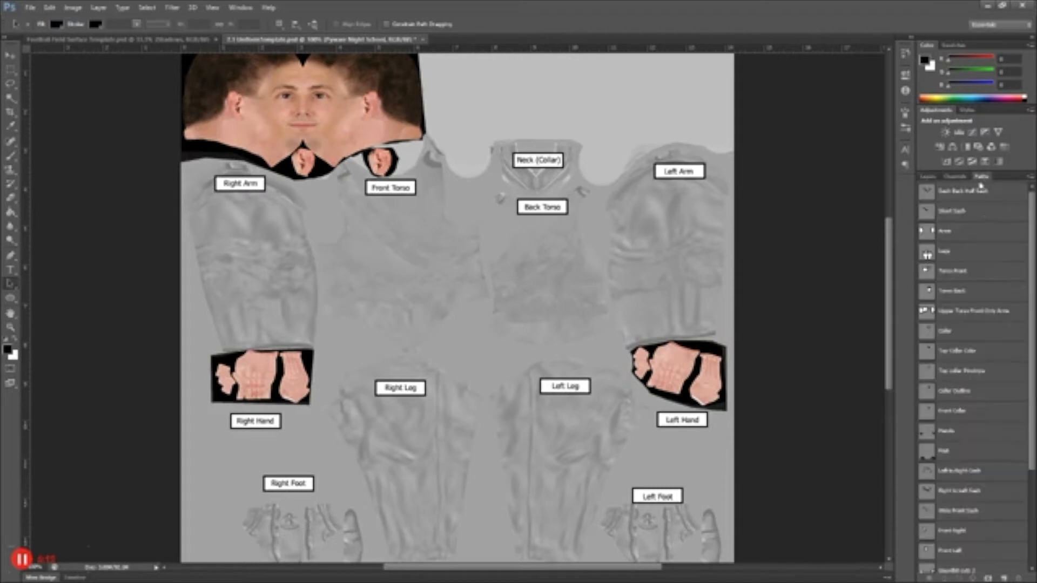
{"action": "left_click", "coordinate": [213, 7]}
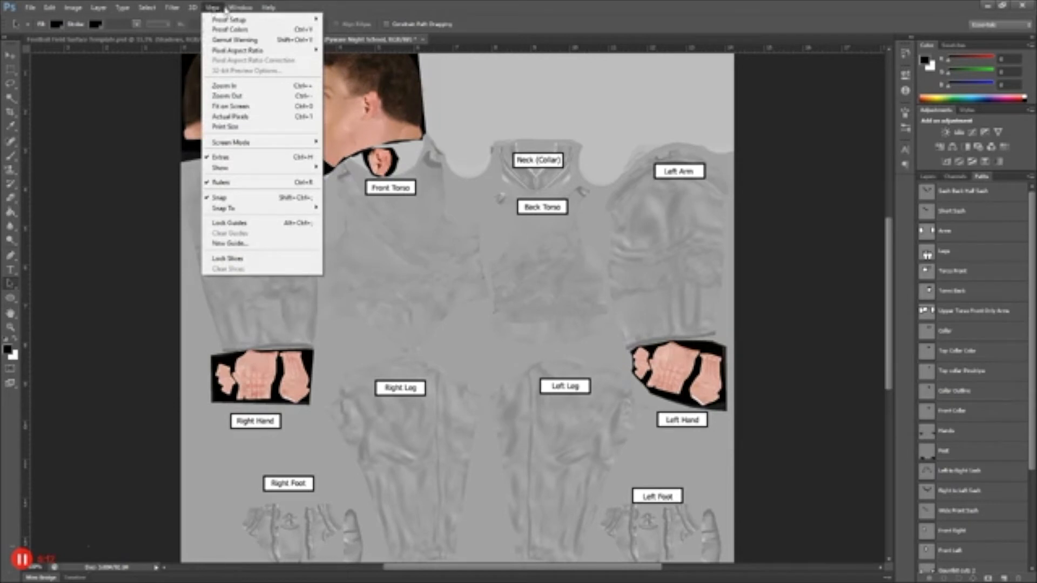
{"action": "mouse_move", "coordinate": [237, 10]}
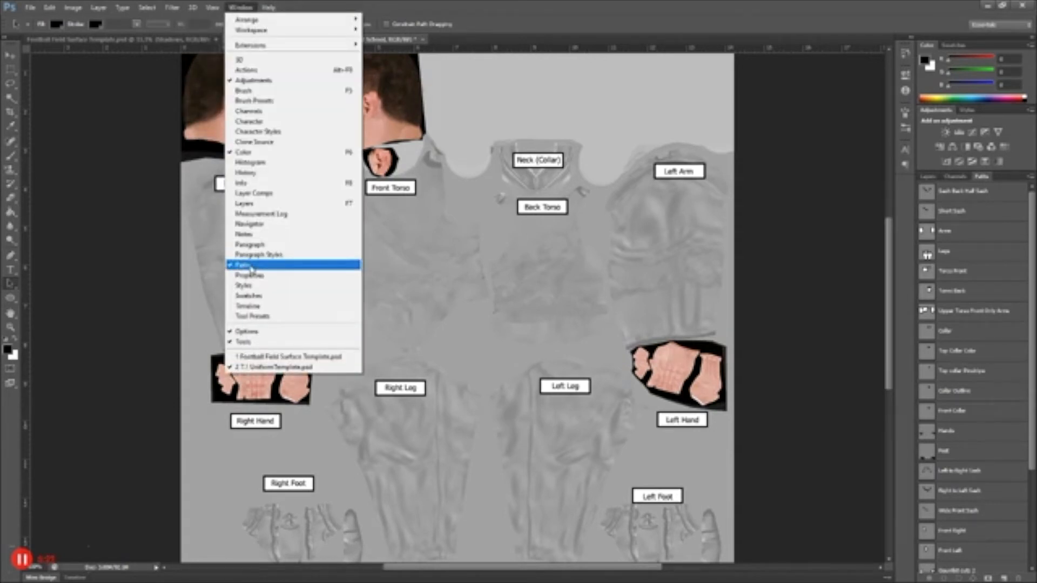
{"action": "left_click", "coordinate": [983, 194]}
{"action": "left_click", "coordinate": [981, 211]}
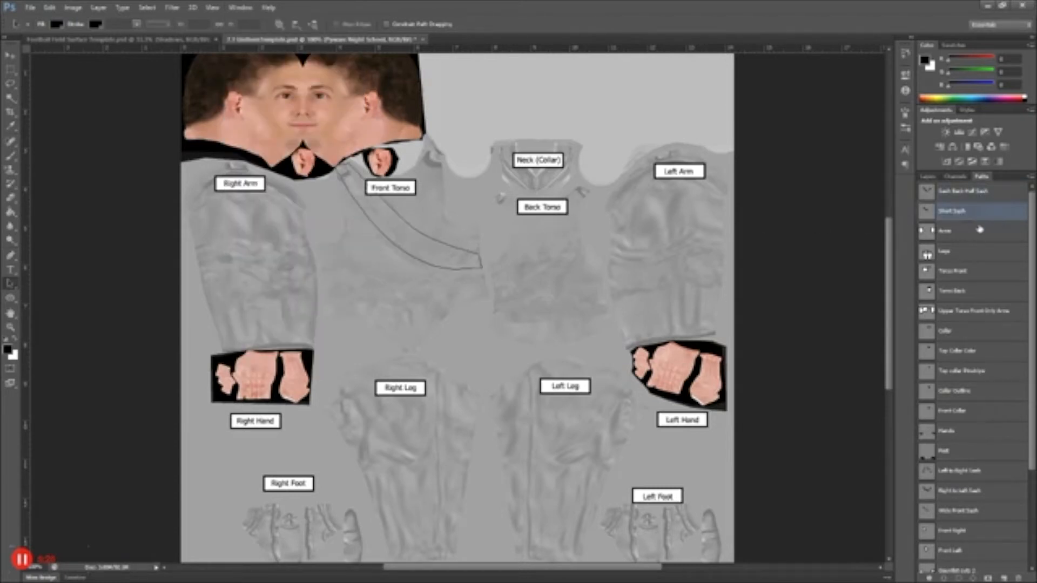
{"action": "left_click", "coordinate": [980, 232]}
{"action": "left_click", "coordinate": [974, 275]}
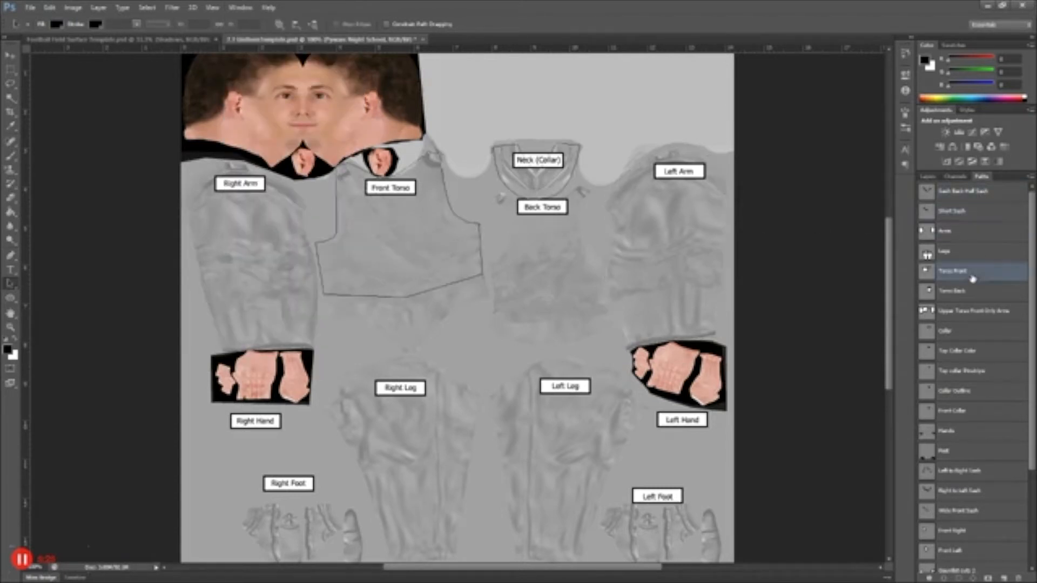
{"action": "left_click", "coordinate": [972, 311]}
{"action": "left_click", "coordinate": [970, 358]}
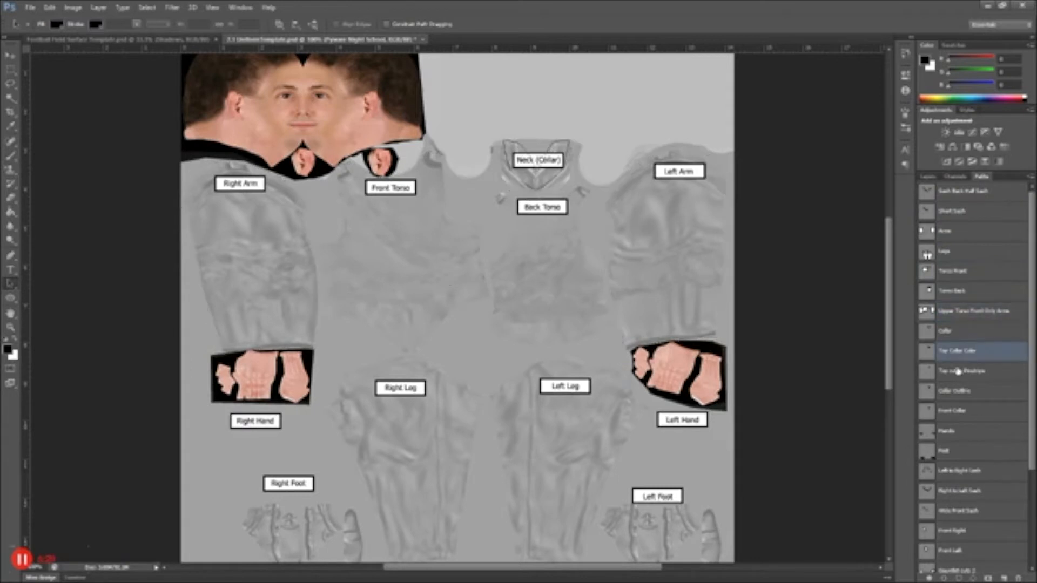
{"action": "left_click", "coordinate": [961, 452]}
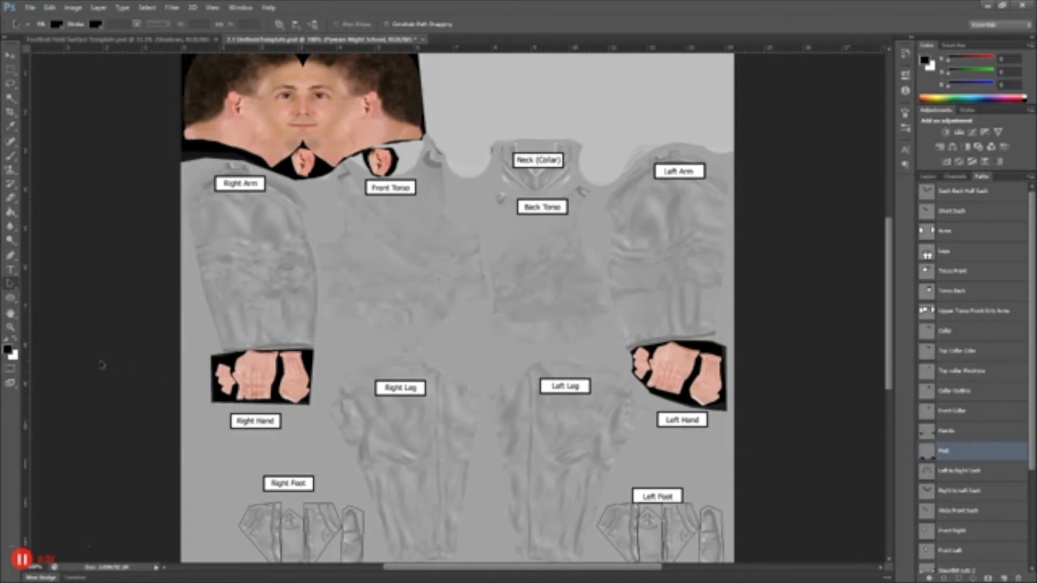
- Set the foreground colour to black and fill the feet path with it on the Pyware High School layer
{"action": "key", "text": "i"}
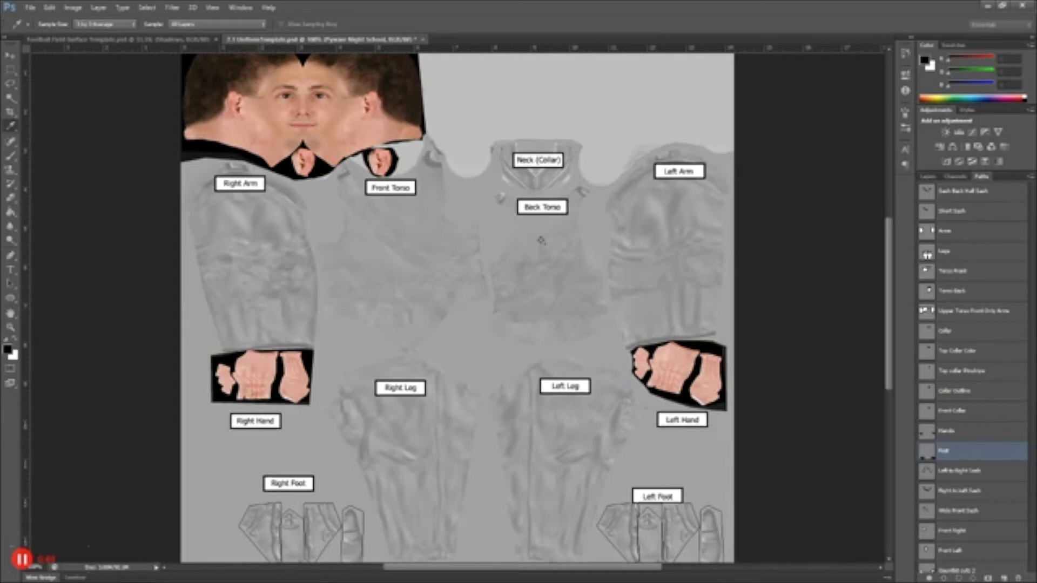
{"action": "left_click_drag", "start_coordinate": [896, 158], "coordinate": [575, 126]}
{"action": "left_click_drag", "start_coordinate": [546, 210], "coordinate": [436, 289]}
{"action": "left_click", "coordinate": [692, 140]}
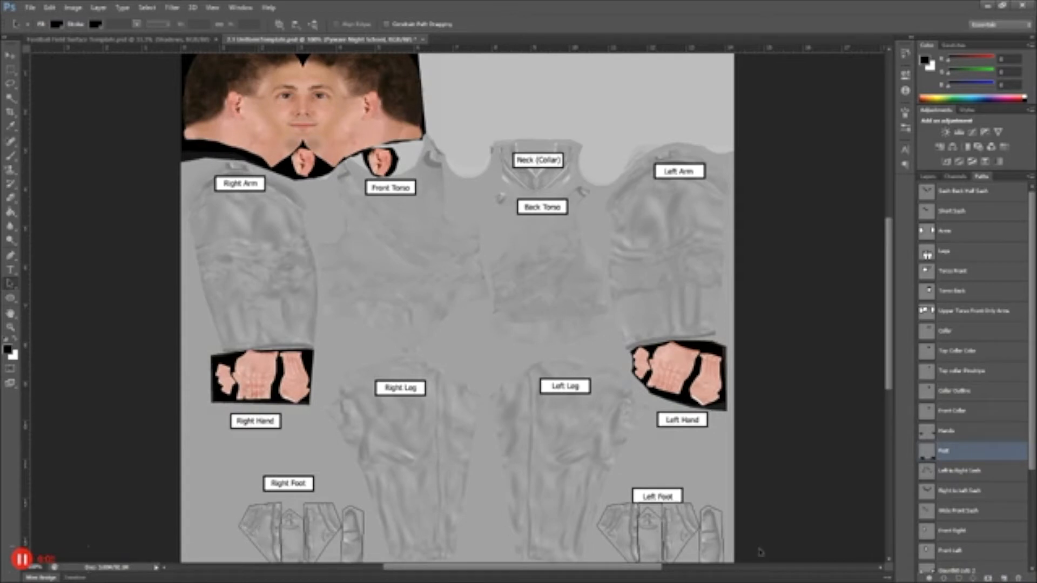
{"action": "left_click", "coordinate": [929, 177]}
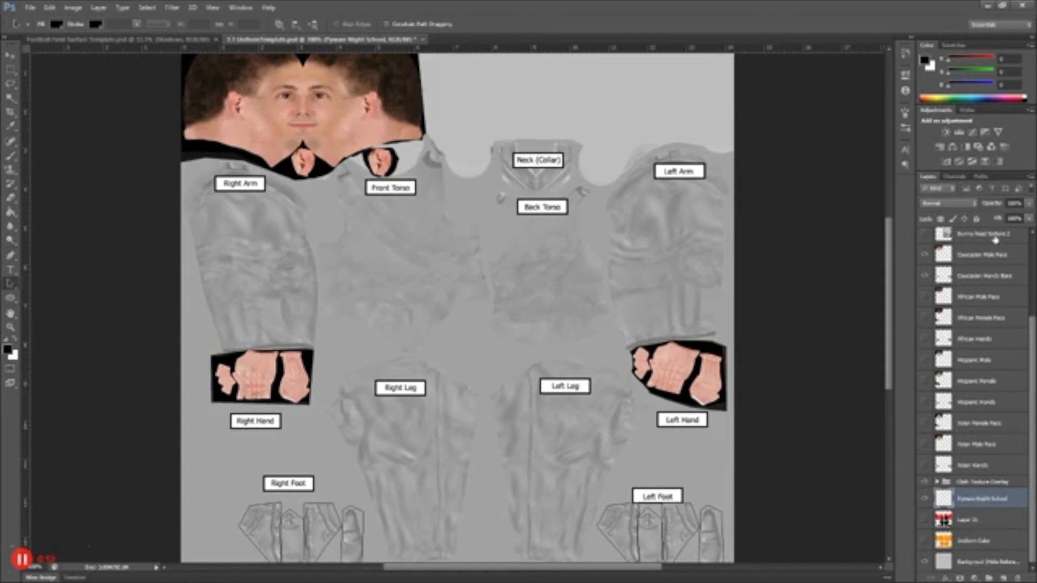
{"action": "left_click", "coordinate": [982, 177]}
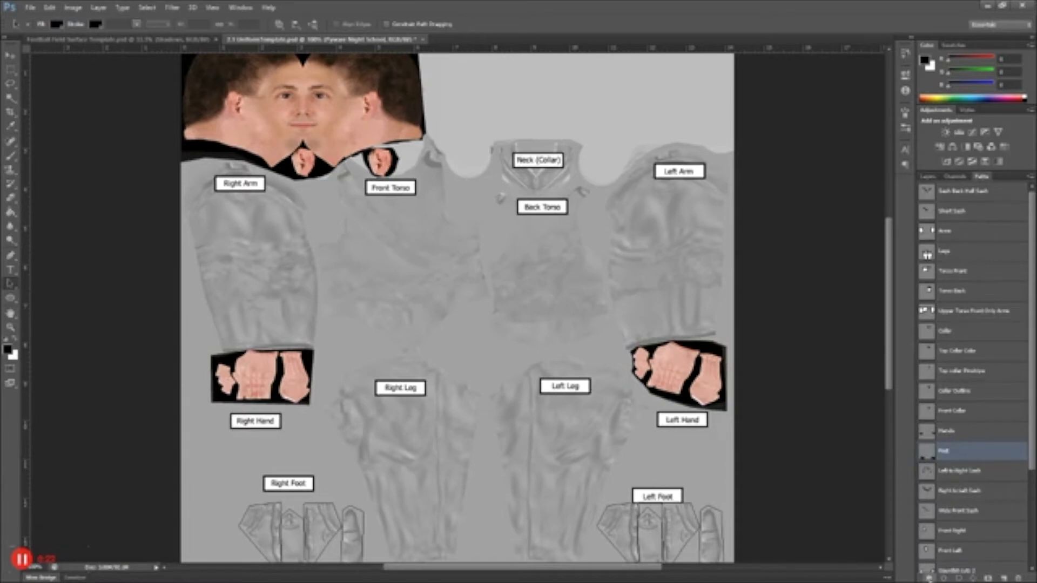
{"action": "left_click", "coordinate": [929, 577]}
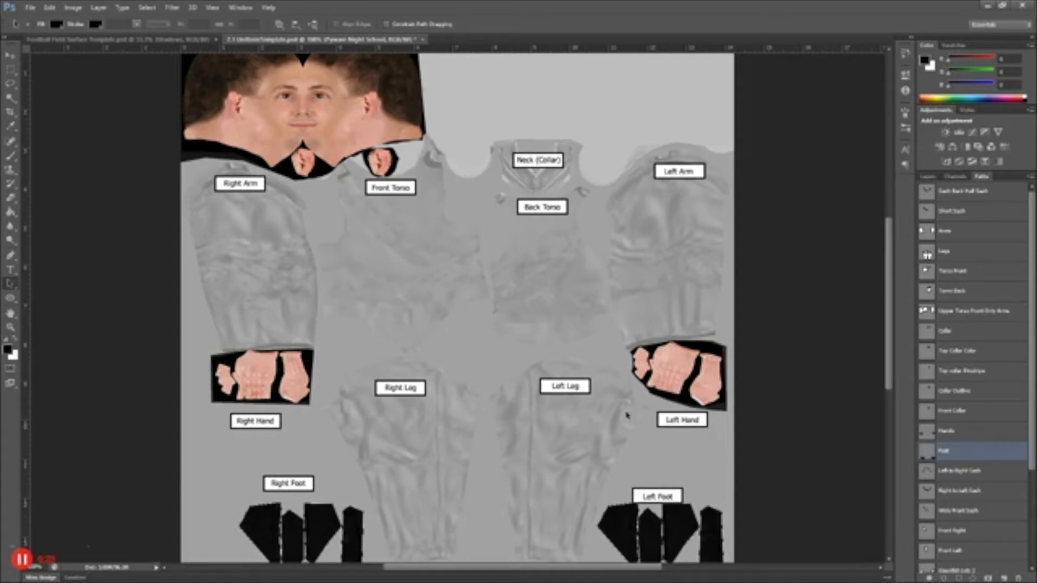
- Switch the foreground colour to white and fill the hands path with it
{"action": "left_click", "coordinate": [964, 437]}
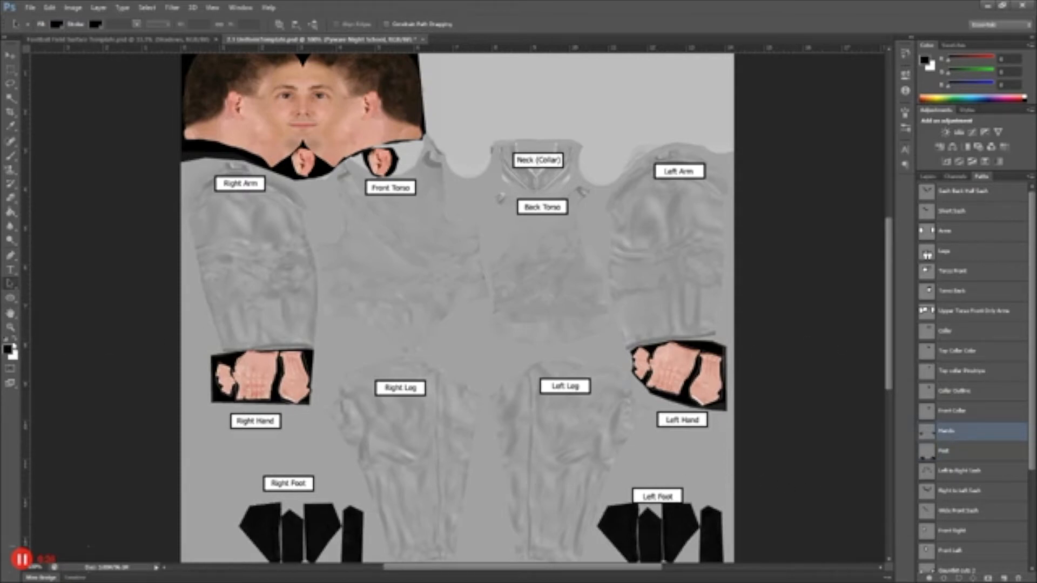
{"action": "left_click", "coordinate": [15, 346]}
{"action": "left_click", "coordinate": [8, 349]}
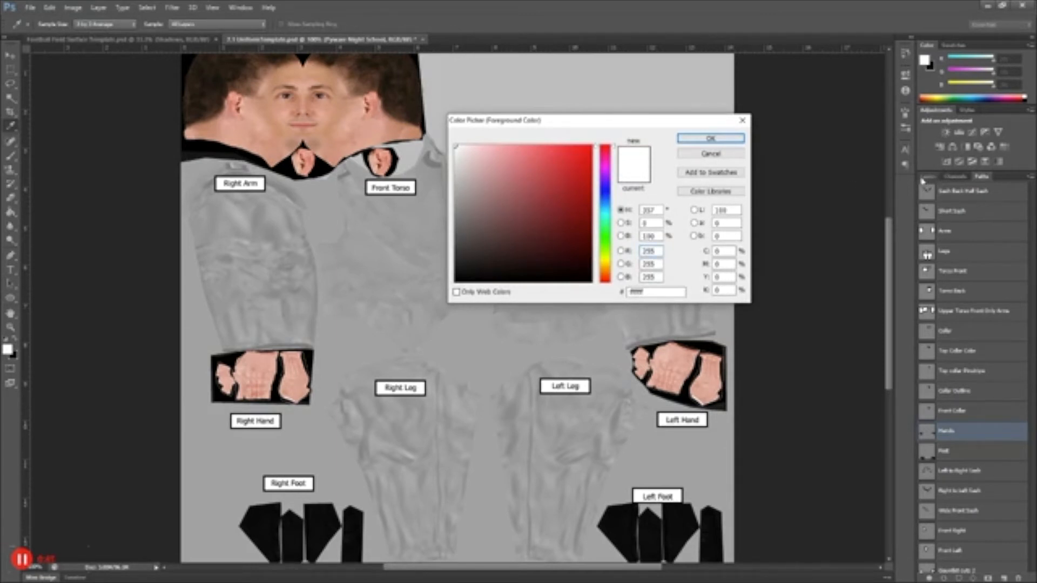
{"action": "left_click", "coordinate": [718, 155]}
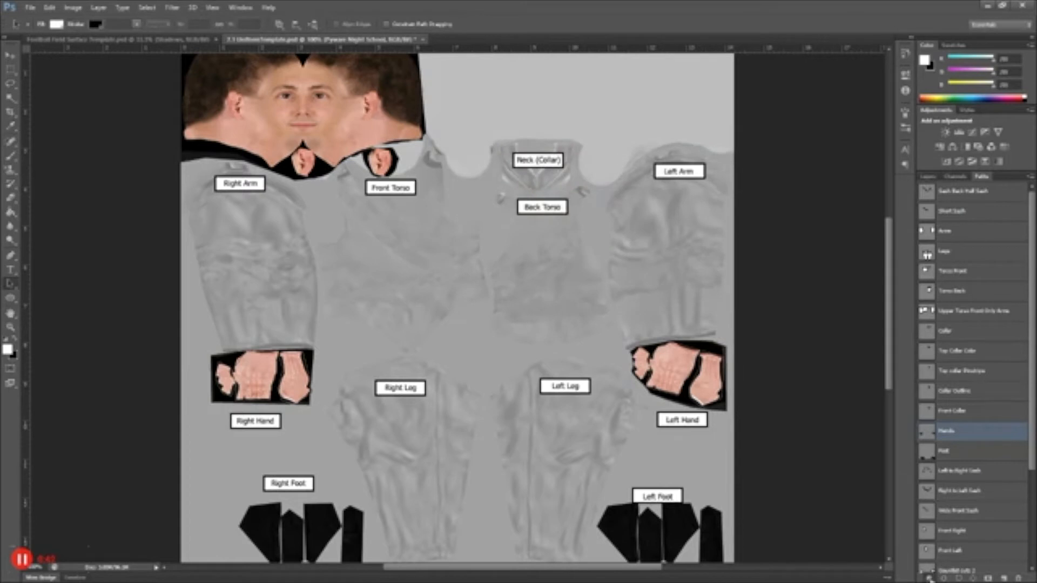
- Hide the Caucasian Hands Bare layer, comparing the hands with and without it
{"action": "left_click", "coordinate": [927, 178]}
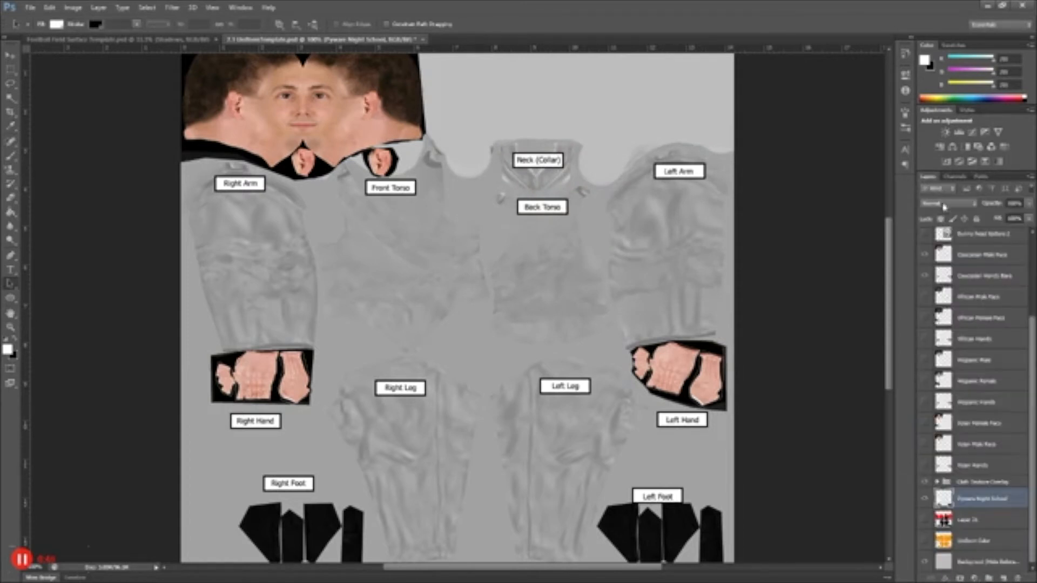
{"action": "left_click", "coordinate": [924, 277]}
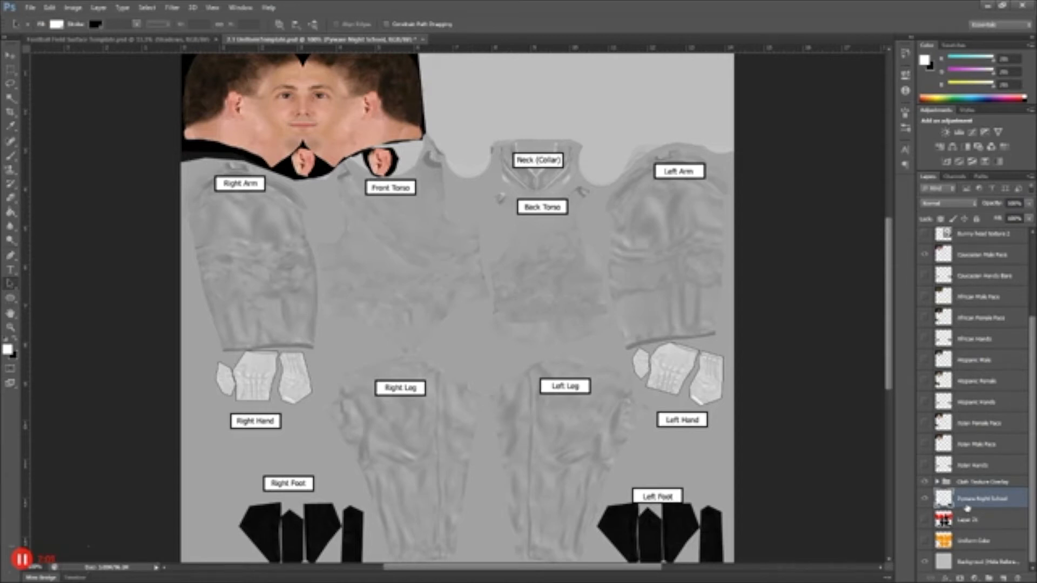
{"action": "left_click", "coordinate": [926, 276]}
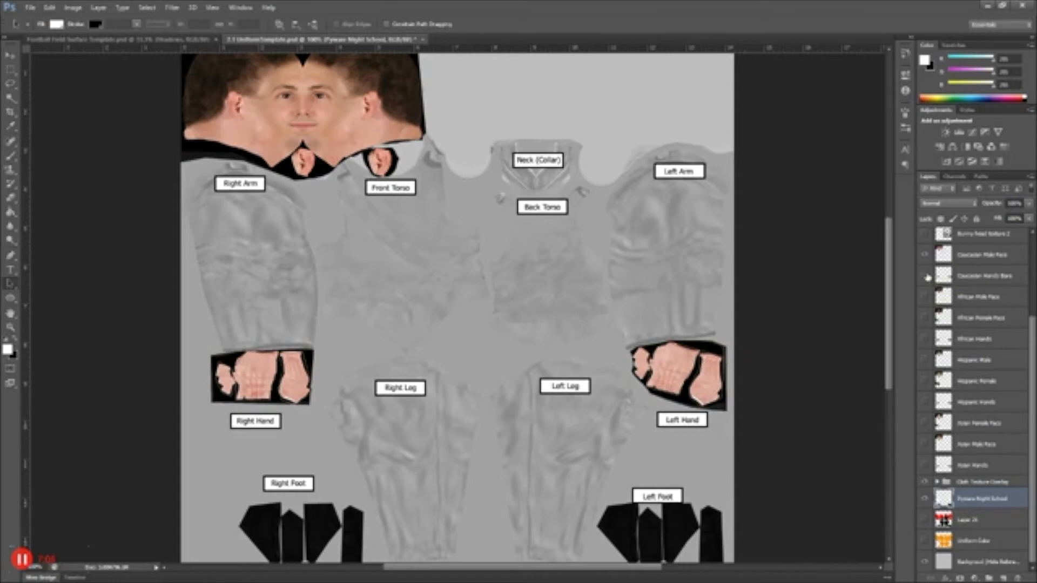
{"action": "left_click", "coordinate": [926, 276]}
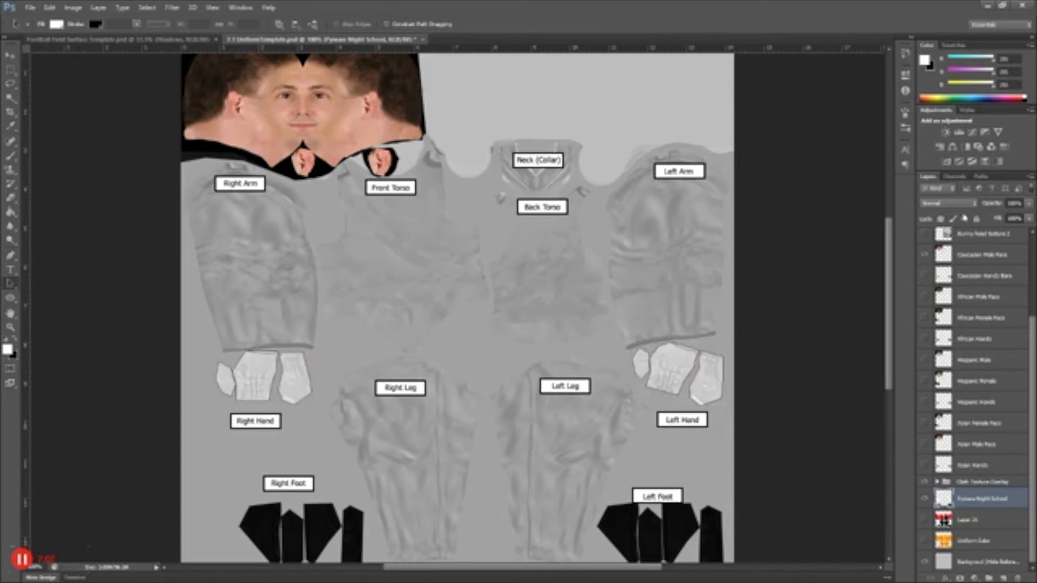
- Switch the foreground colour back to black and fill the legs path with it
{"action": "left_click", "coordinate": [980, 177]}
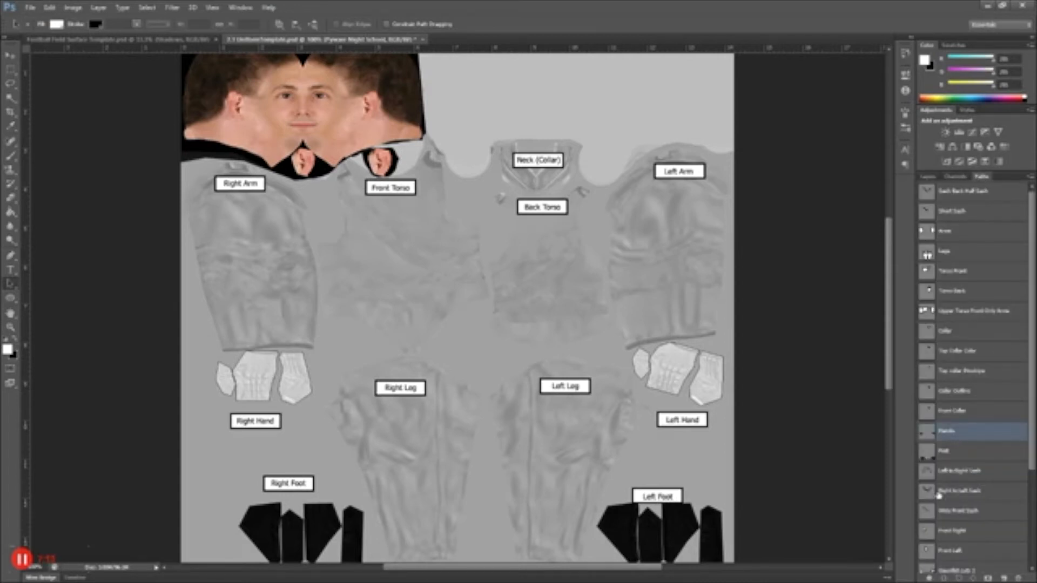
{"action": "left_click", "coordinate": [962, 253]}
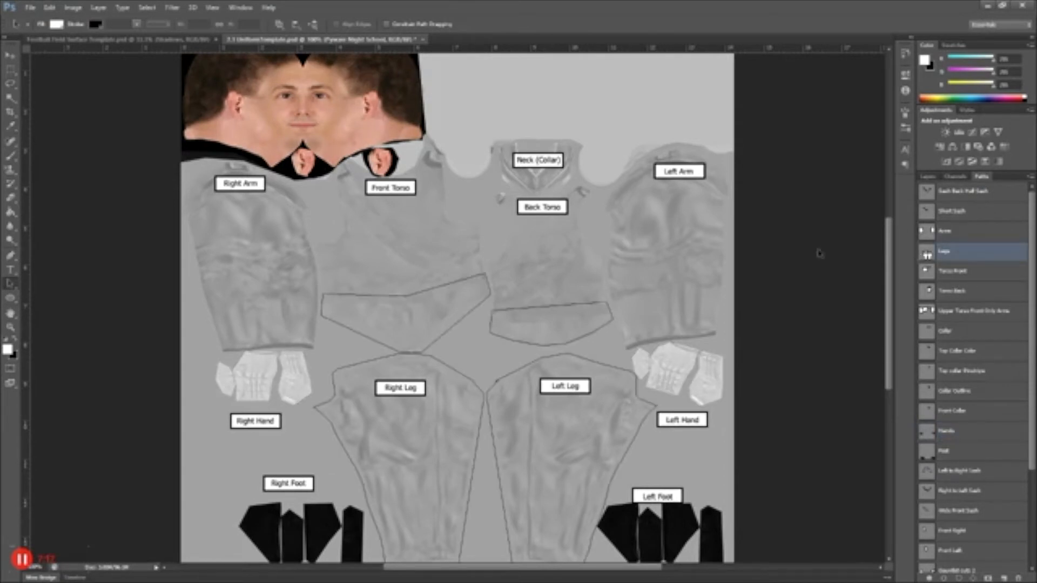
{"action": "left_click", "coordinate": [14, 343]}
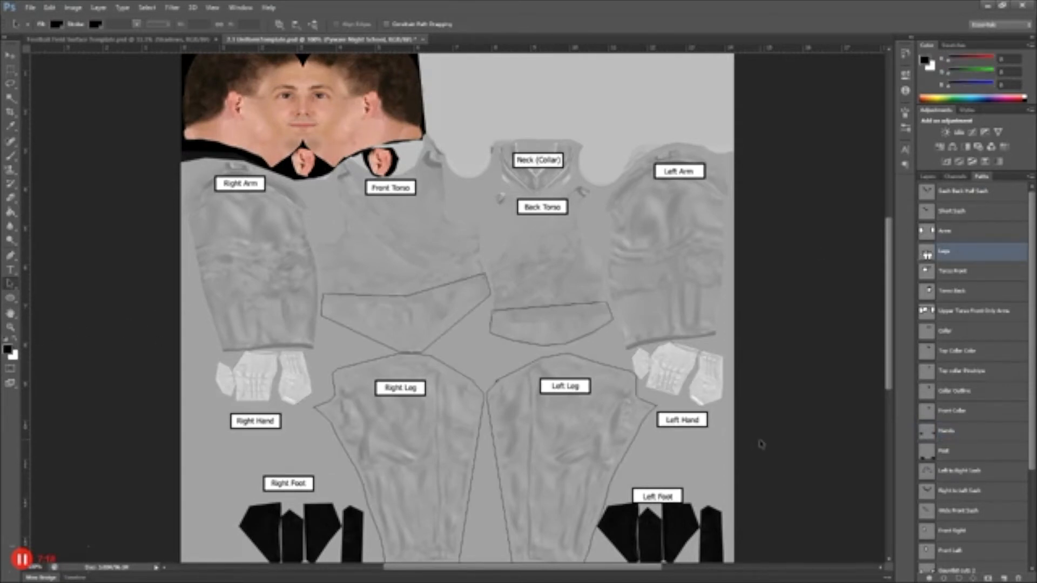
{"action": "left_click", "coordinate": [929, 578]}
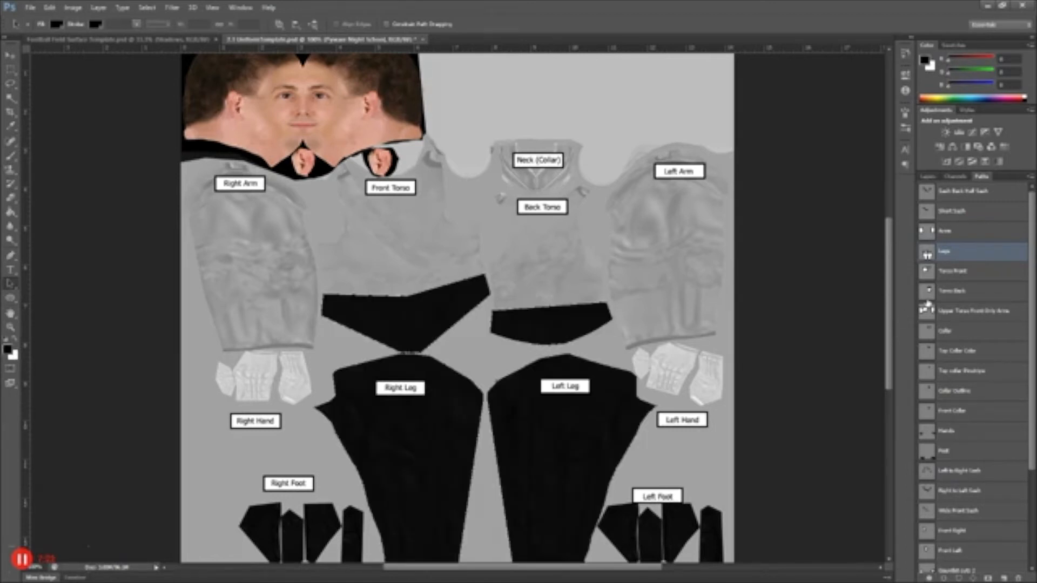
- Load the arms path as a selection and fill both arms with black using the Paint Bucket
{"action": "left_click", "coordinate": [965, 237]}
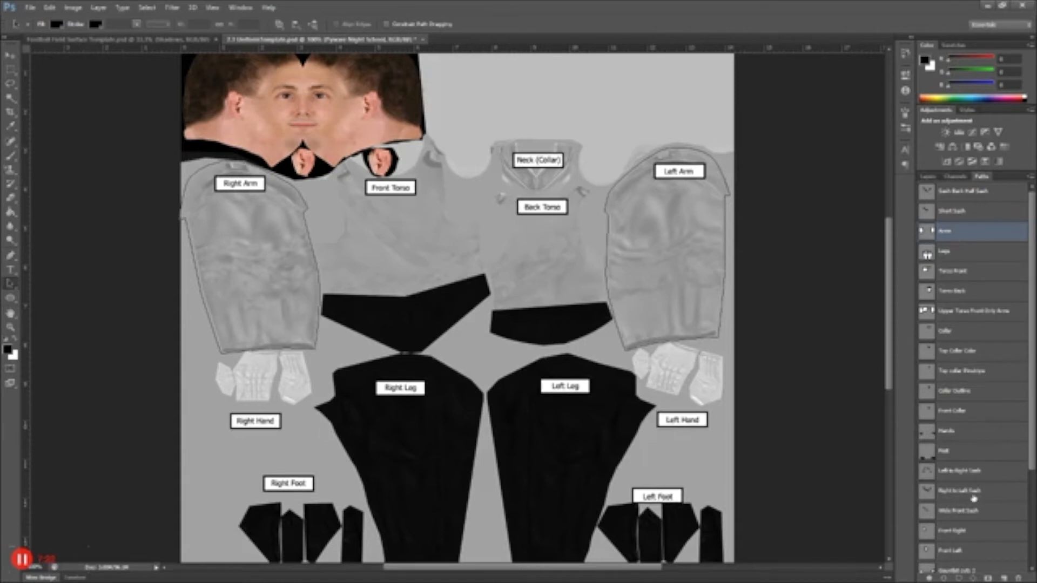
{"action": "left_click", "coordinate": [961, 578]}
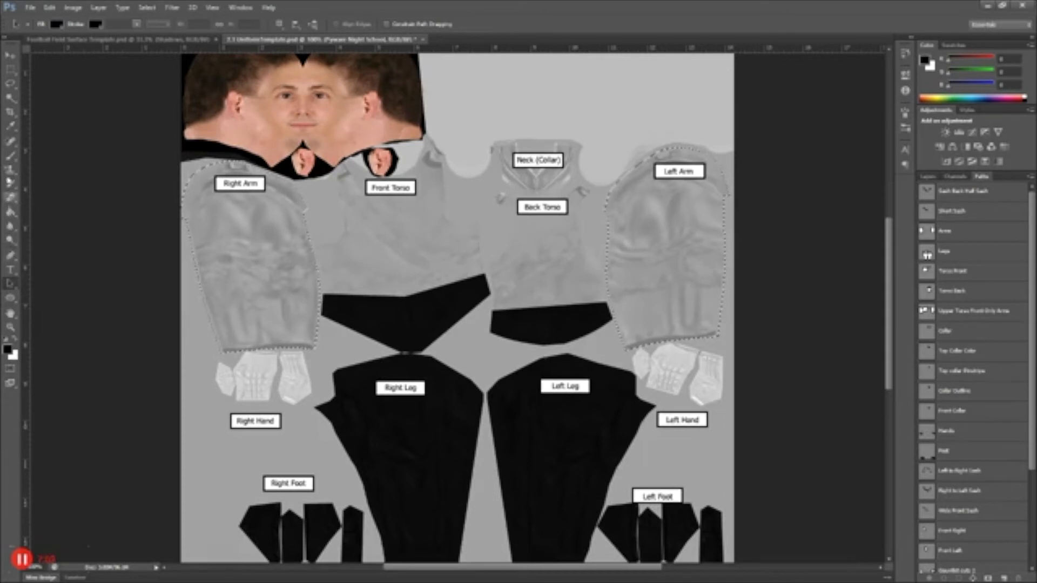
{"action": "left_click", "coordinate": [11, 212]}
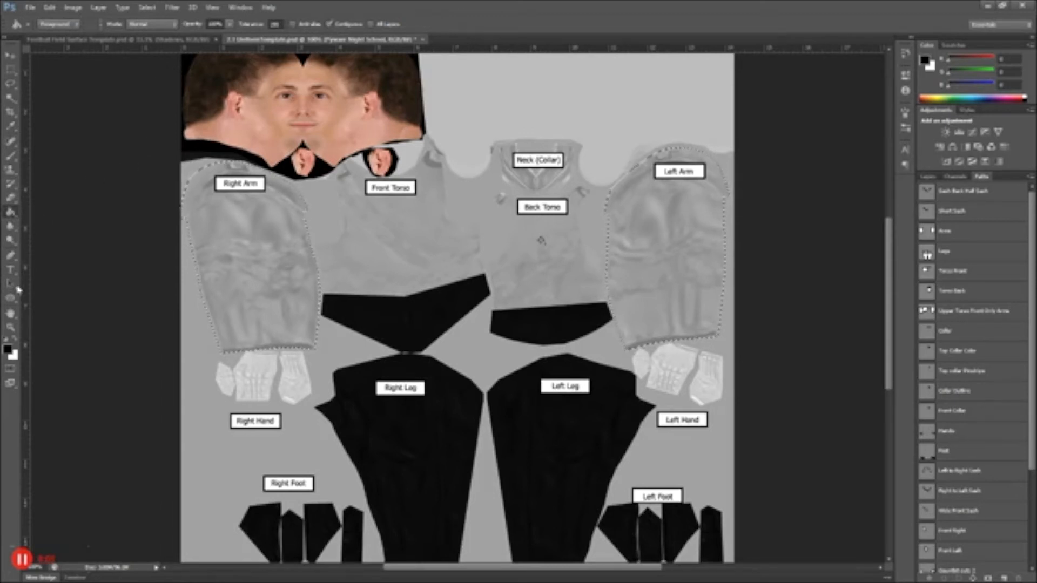
{"action": "left_click", "coordinate": [250, 265]}
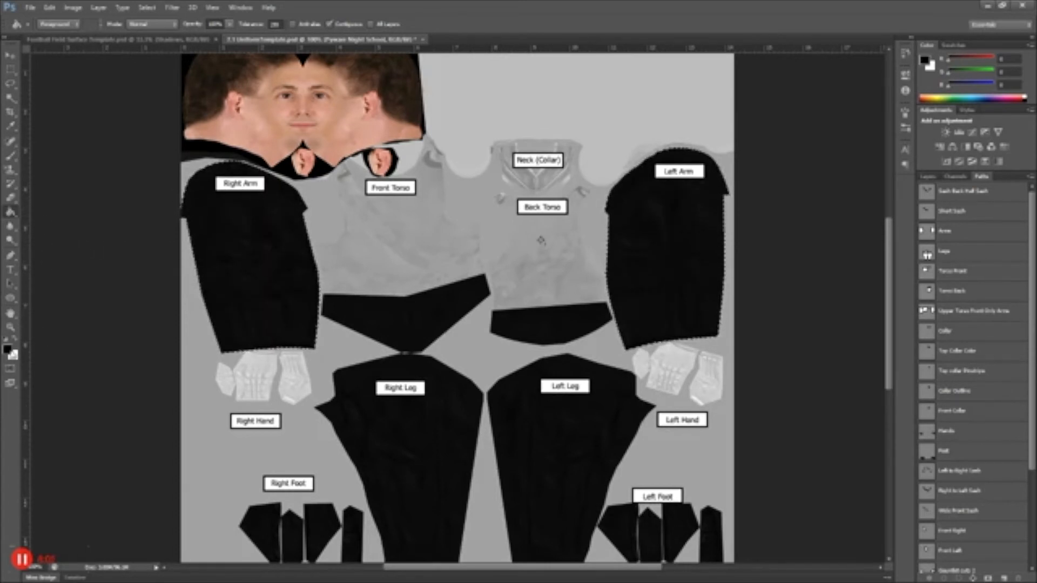
- Paint the left arm red (RGB 255, 0, 0) inside the arms selection with a 200 px brush
{"action": "left_click", "coordinate": [7, 348]}
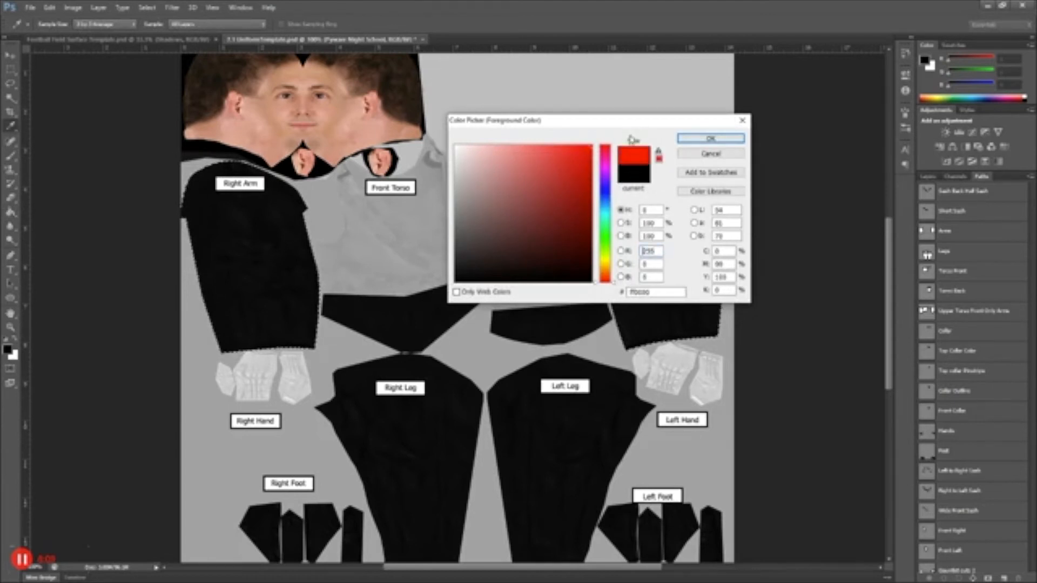
{"action": "left_click", "coordinate": [714, 138]}
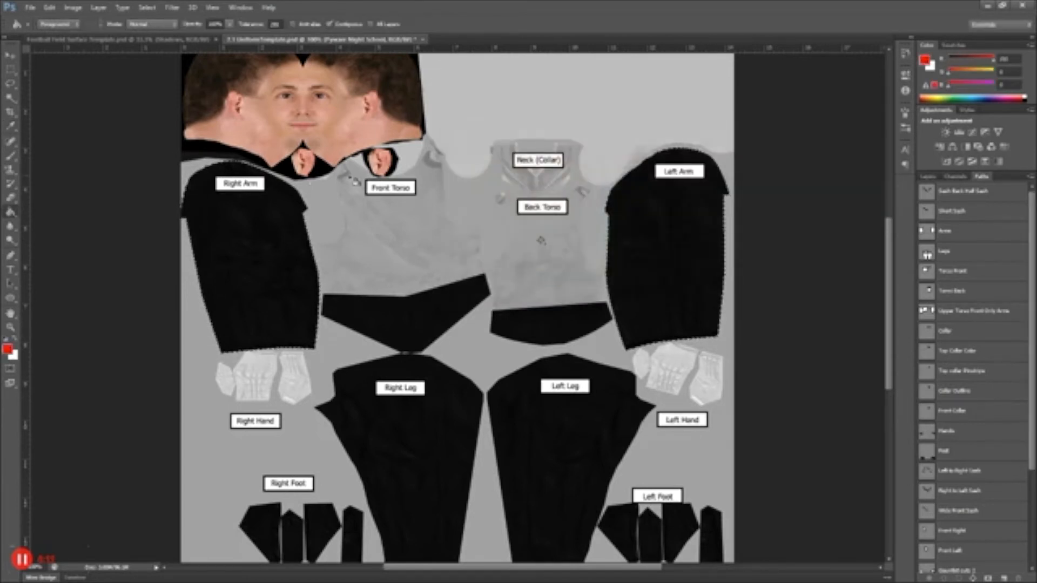
{"action": "left_click", "coordinate": [12, 156]}
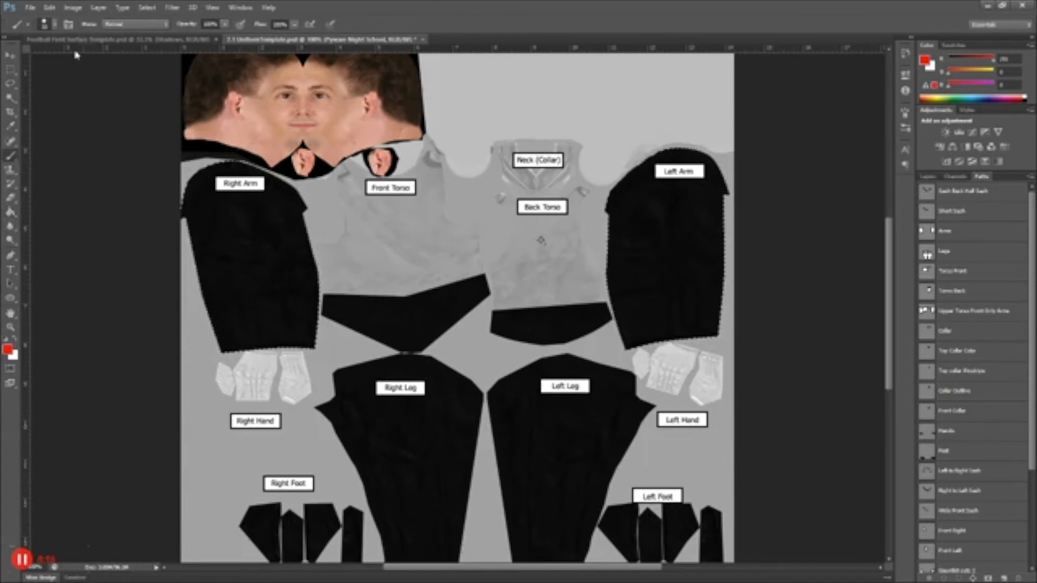
{"action": "left_click", "coordinate": [54, 24]}
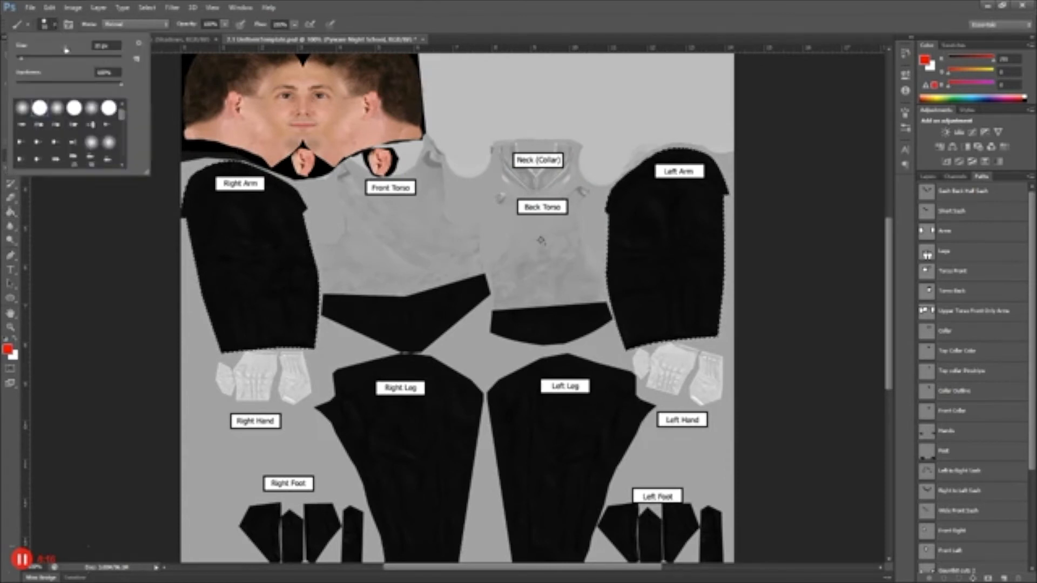
{"action": "left_click", "coordinate": [113, 44]}
{"action": "type", "text": "200"}
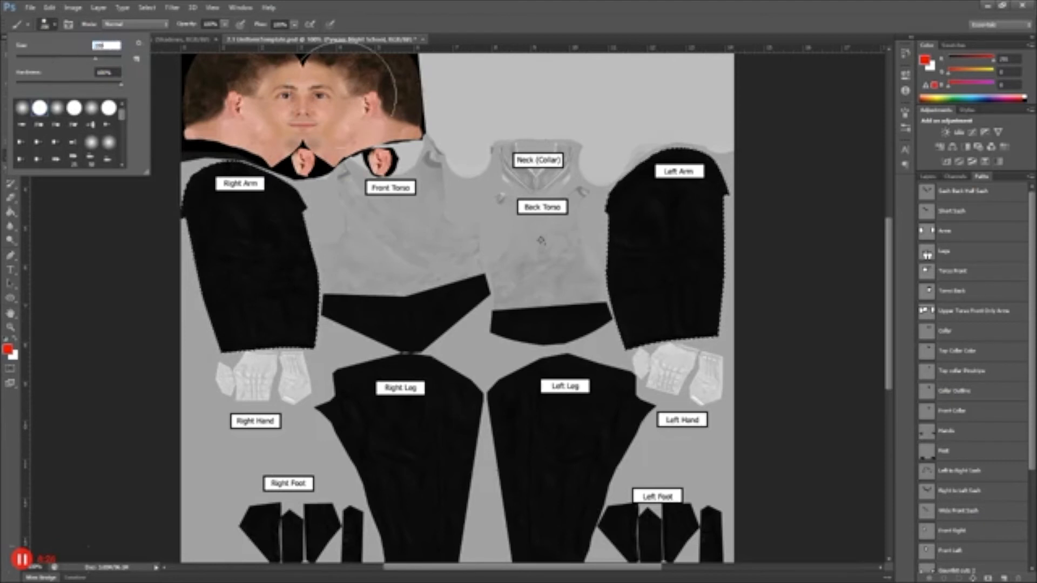
{"action": "key", "text": "Return"}
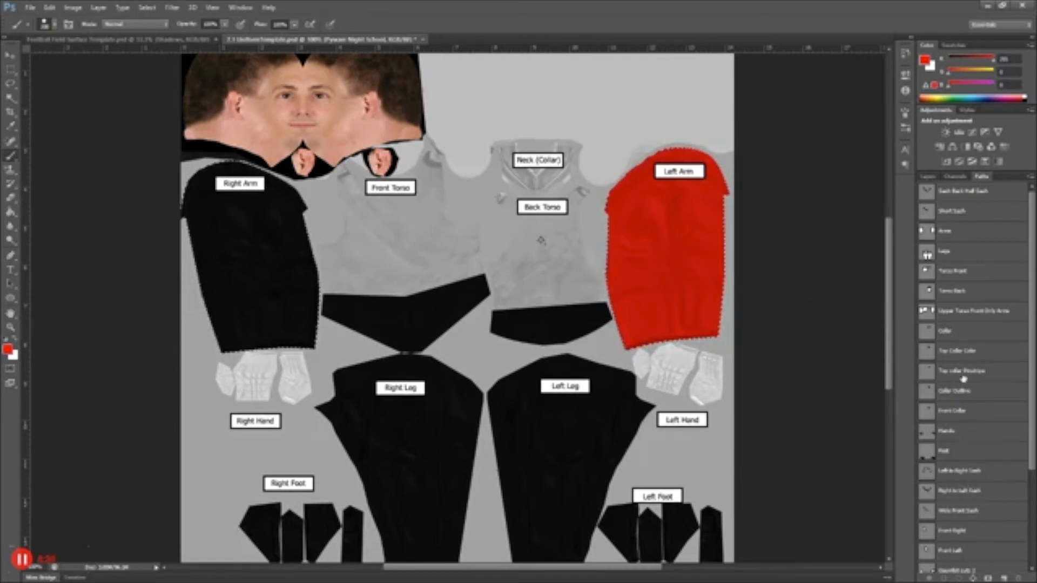
- Clear the arms selection and fill the Torso Front path with red
{"action": "left_click", "coordinate": [956, 276]}
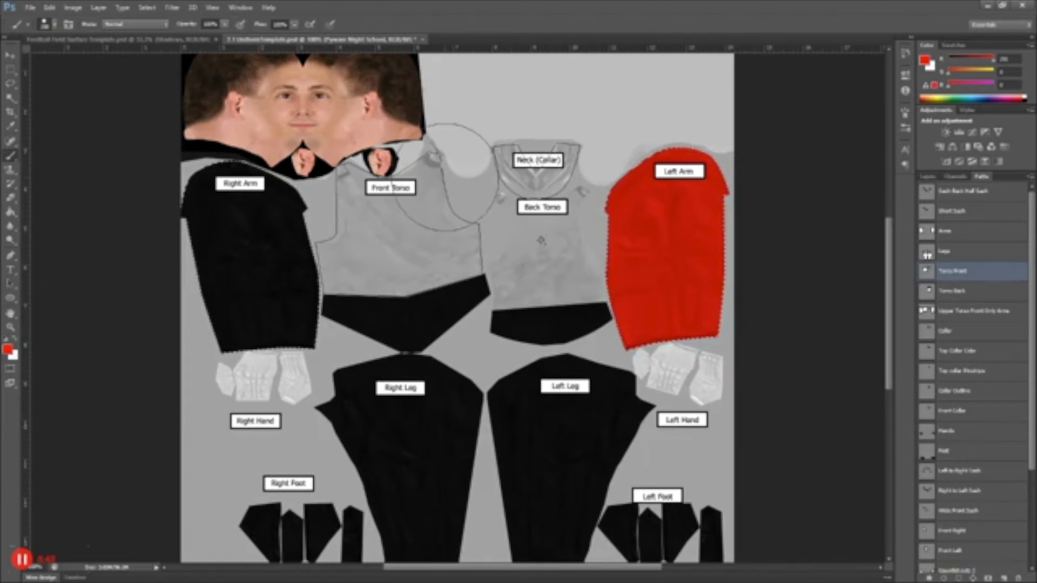
{"action": "left_click", "coordinate": [146, 8]}
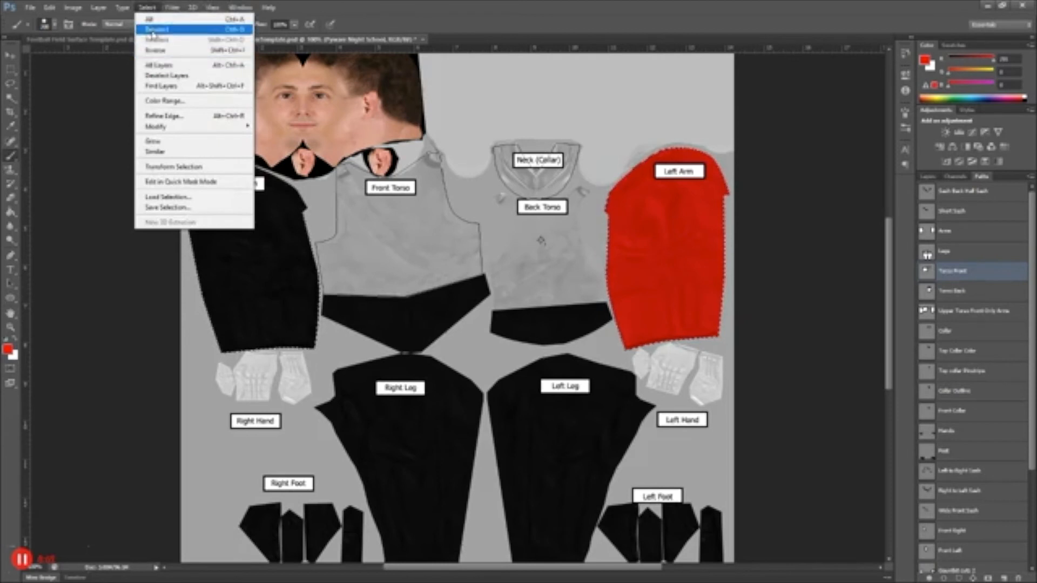
{"action": "left_click", "coordinate": [157, 29]}
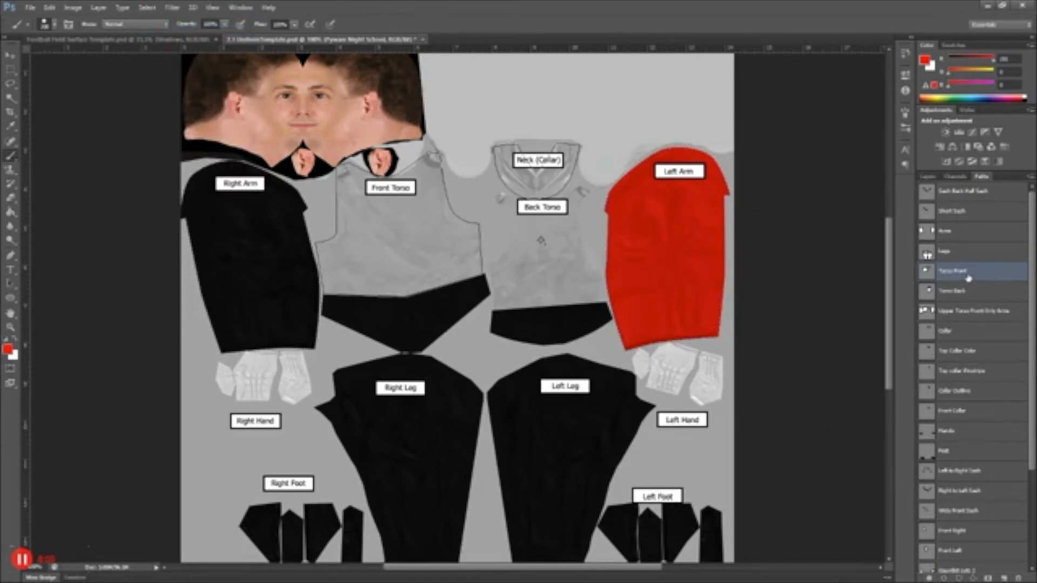
{"action": "left_click", "coordinate": [929, 577]}
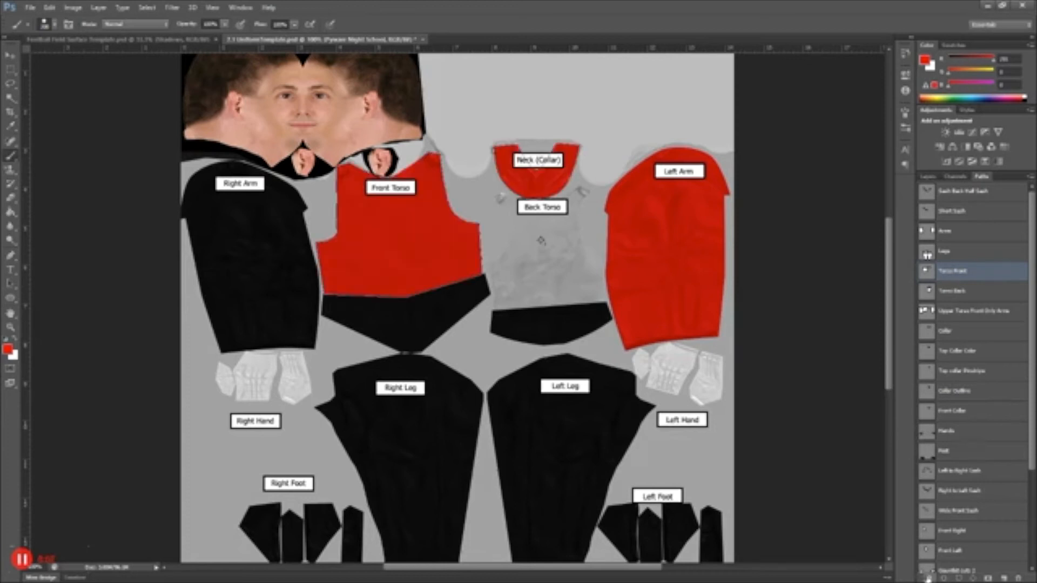
- Swap the foreground colour to black and fill the Torso Back path with it
{"action": "left_click", "coordinate": [963, 292]}
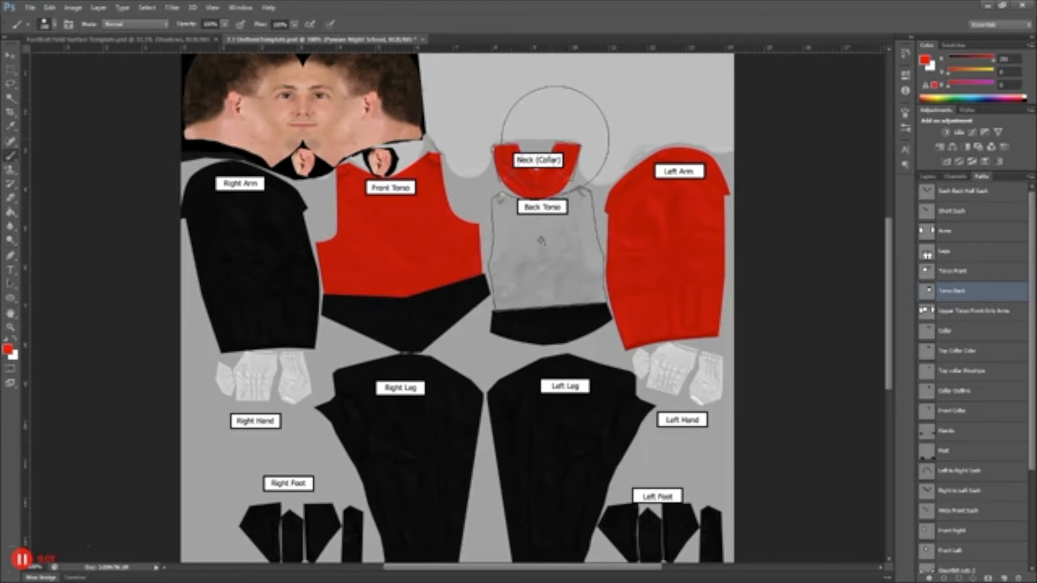
{"action": "left_click", "coordinate": [12, 57]}
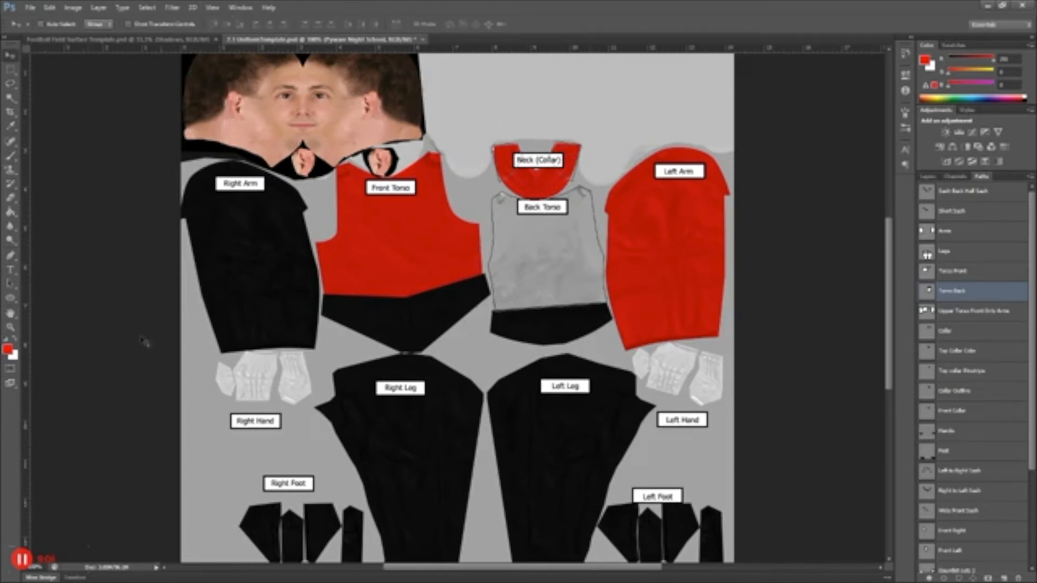
{"action": "left_click", "coordinate": [15, 344]}
{"action": "key", "text": "i"}
{"action": "left_click", "coordinate": [6, 350]}
{"action": "left_click_drag", "start_coordinate": [508, 224], "coordinate": [410, 302]}
{"action": "left_click", "coordinate": [701, 139]}
{"action": "key", "text": "v"}
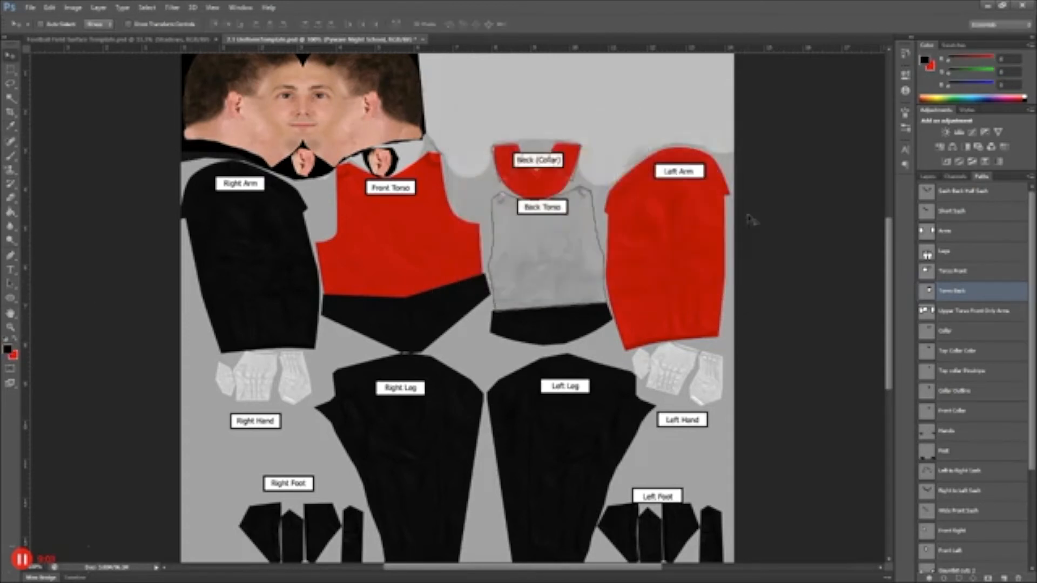
{"action": "left_click", "coordinate": [930, 578]}
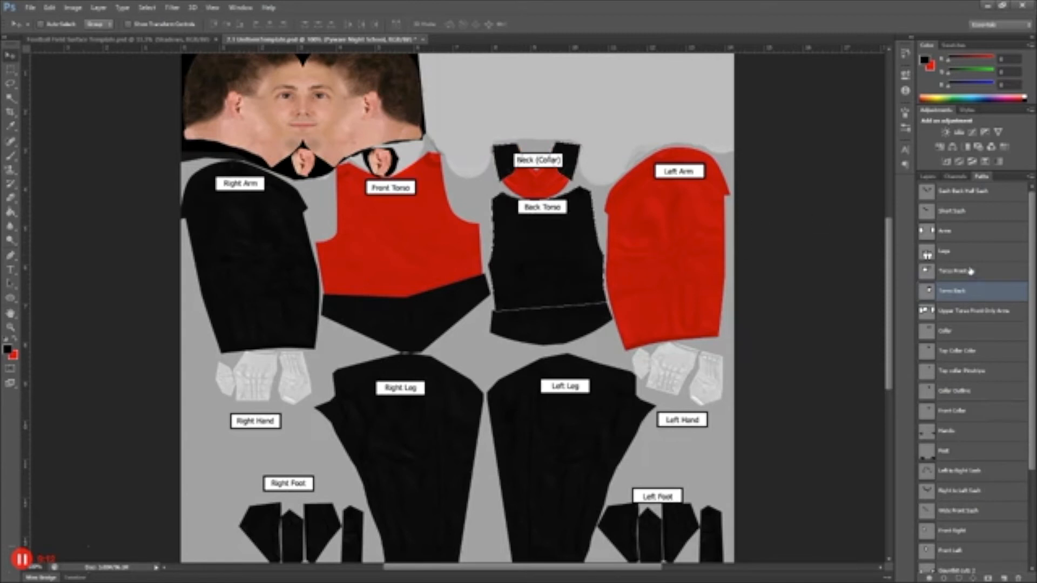
- Hide the Section Labels layer so the body part names are removed from the template
{"action": "left_click", "coordinate": [928, 177]}
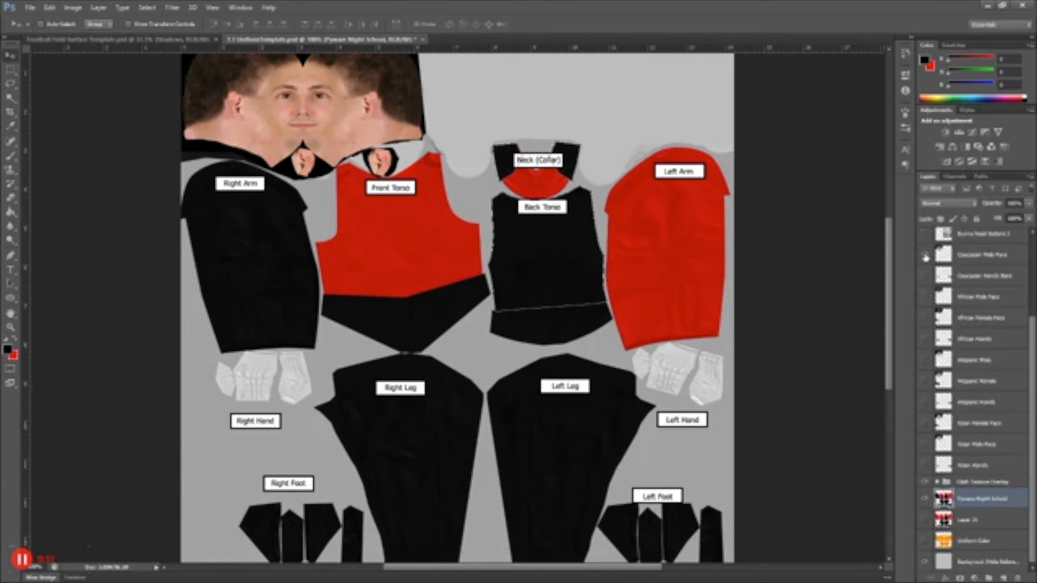
{"action": "scroll", "coordinate": [926, 251], "scroll_direction": "up", "scroll_amount": 5}
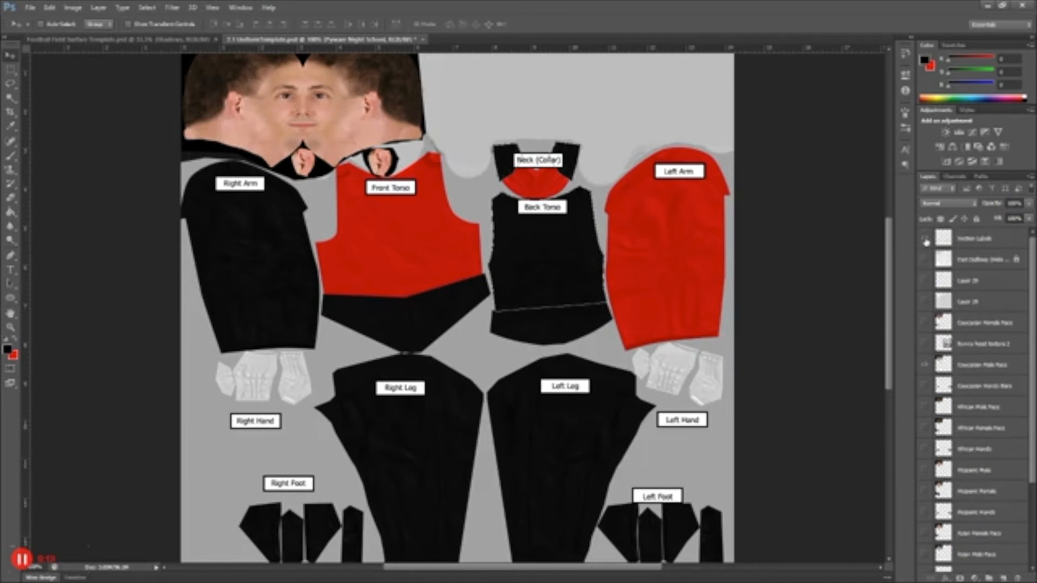
{"action": "left_click", "coordinate": [925, 240]}
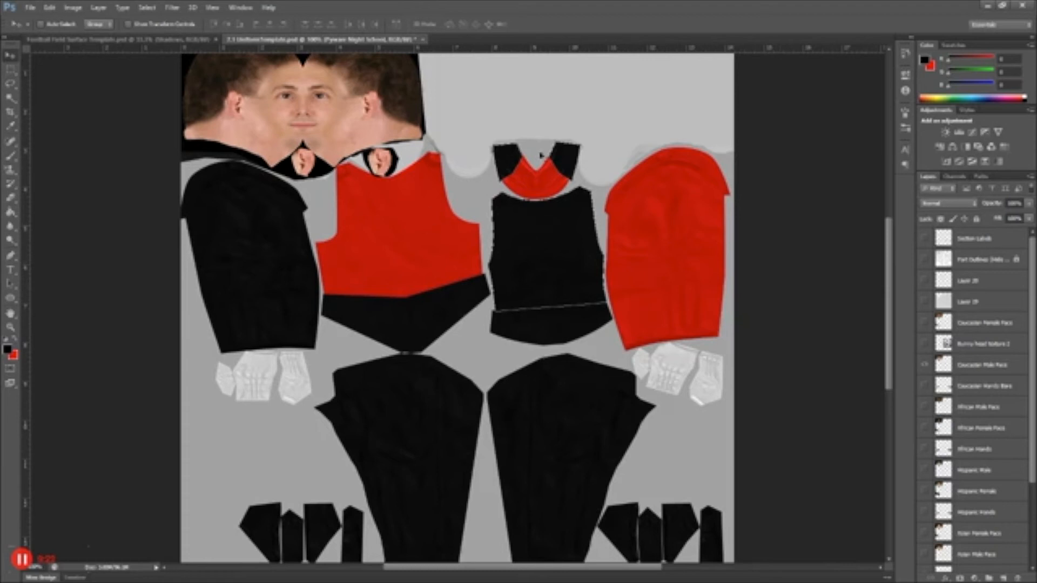
- Preview the Short Sash, Sash Back Half Sash and Upper Torso Front Only Arms paths on the uniform
{"action": "left_click", "coordinate": [981, 177]}
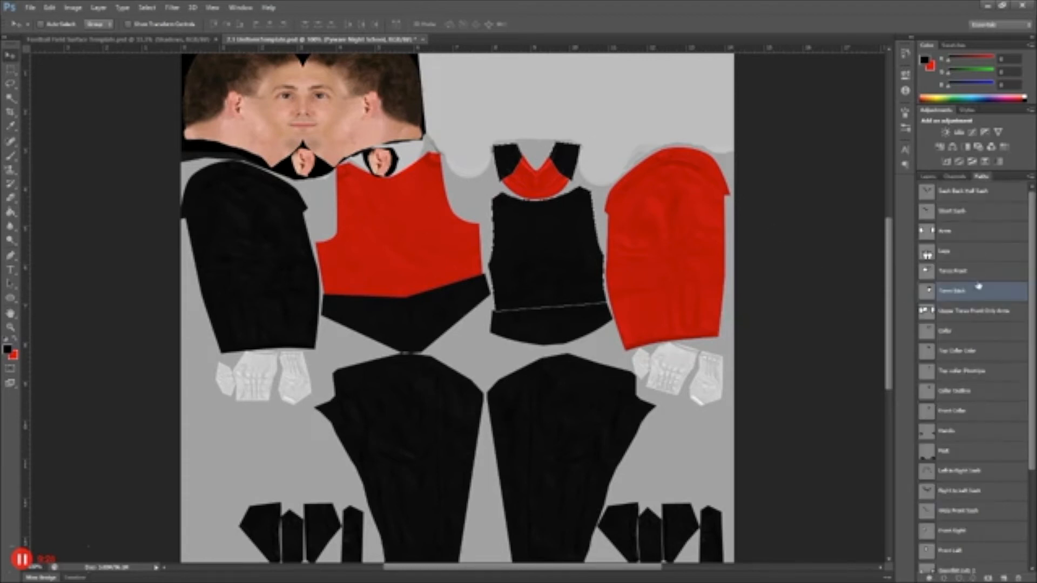
{"action": "left_click", "coordinate": [983, 233]}
{"action": "scroll", "coordinate": [977, 303], "scroll_direction": "up", "scroll_amount": 3}
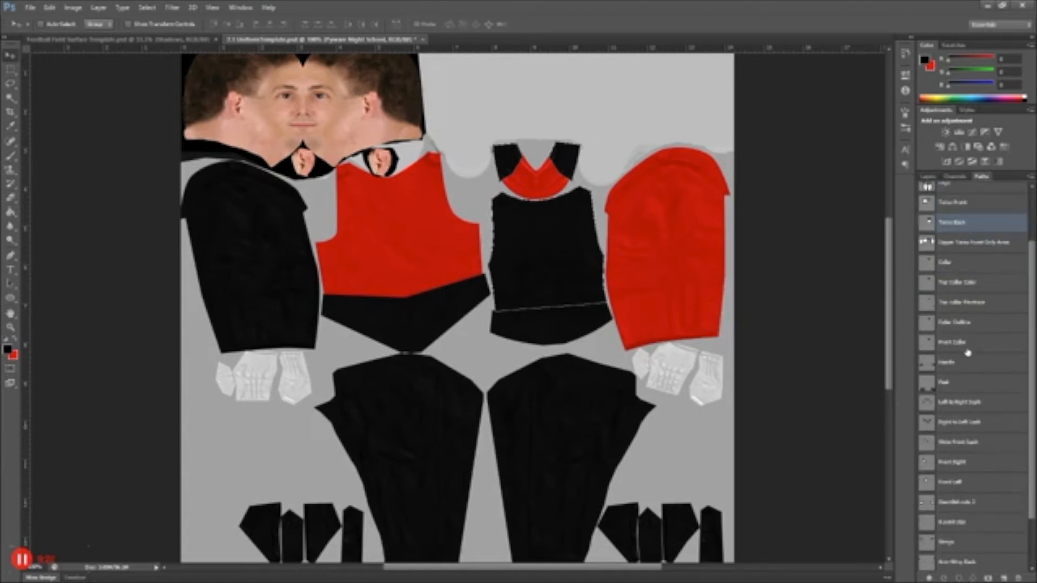
{"action": "left_click", "coordinate": [974, 212]}
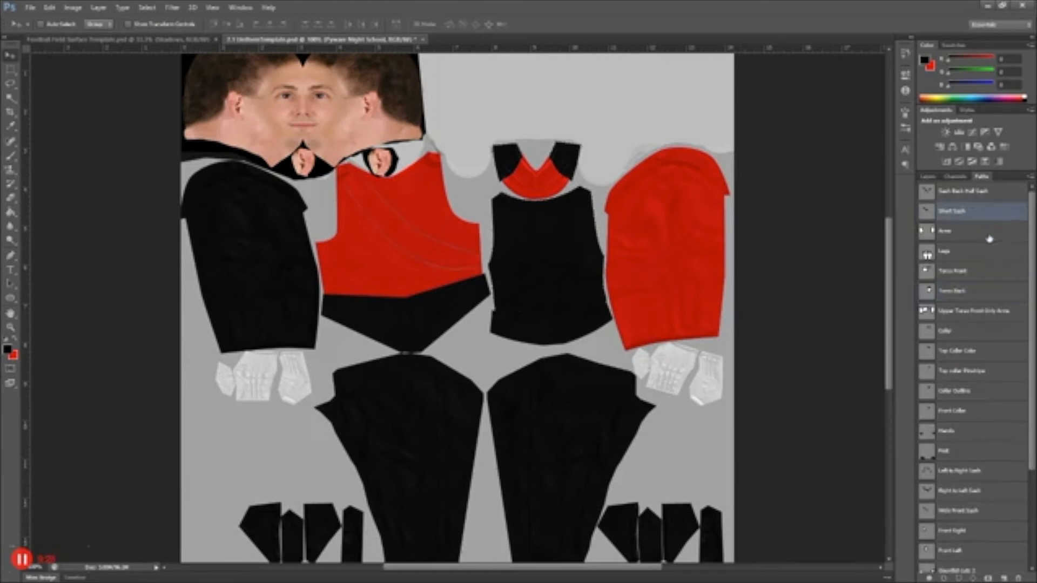
{"action": "left_click", "coordinate": [972, 198]}
{"action": "left_click", "coordinate": [965, 316]}
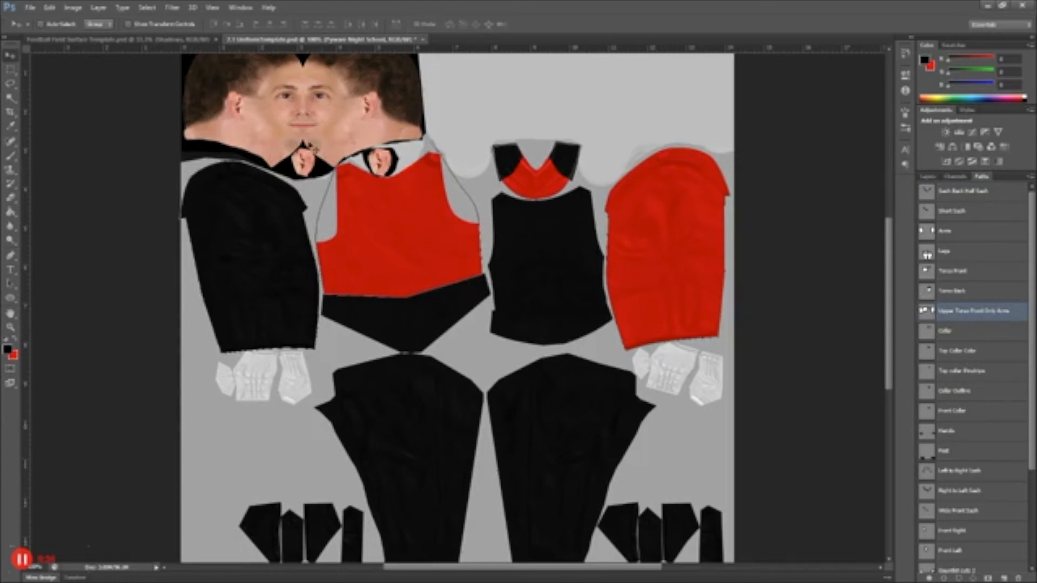
- Hide the Background layer to leave the area around the uniform parts transparent
{"action": "left_click", "coordinate": [928, 176]}
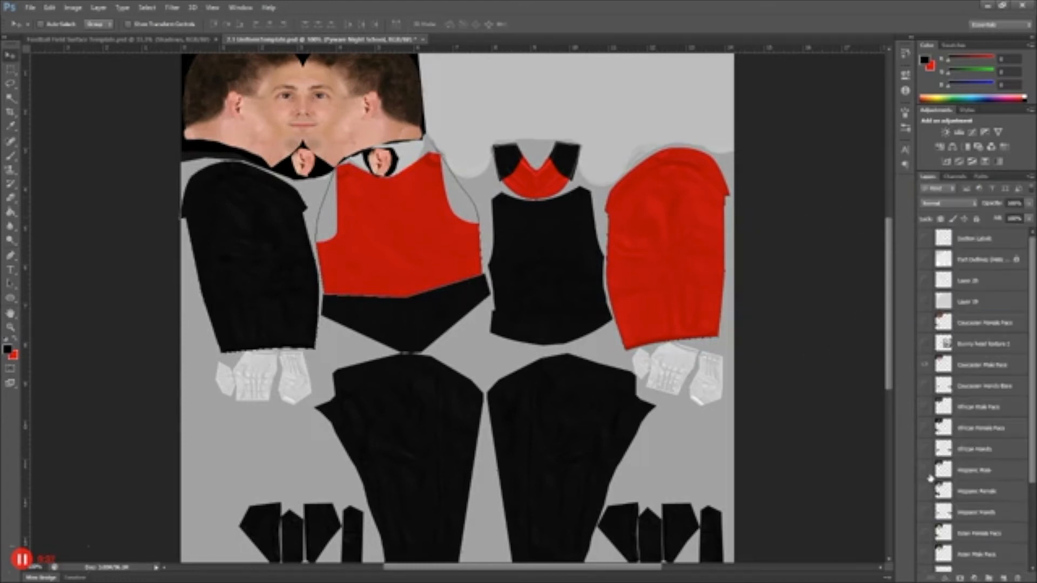
{"action": "scroll", "coordinate": [973, 399], "scroll_direction": "down", "scroll_amount": 1}
{"action": "left_click", "coordinate": [925, 563]}
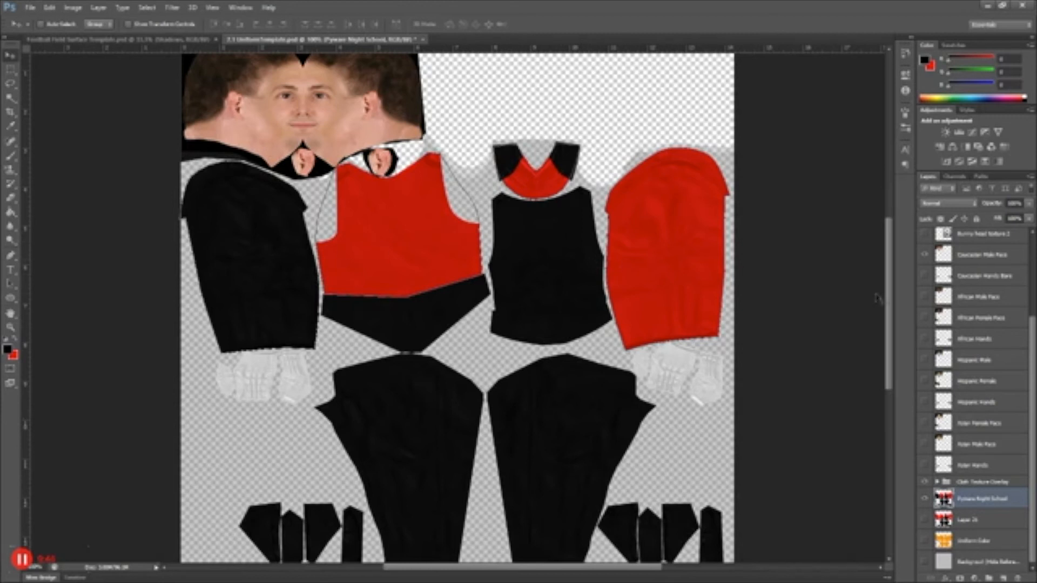
- Toggle the Part Outlines and Section Labels layers on and off, leaving both hidden
{"action": "scroll", "coordinate": [943, 302], "scroll_direction": "up", "scroll_amount": 3}
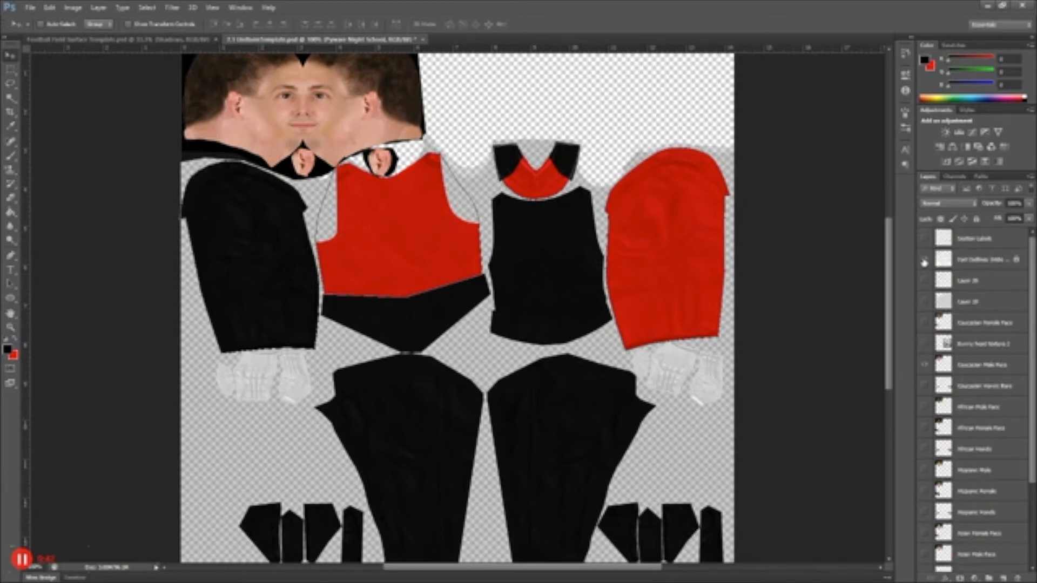
{"action": "left_click", "coordinate": [924, 262]}
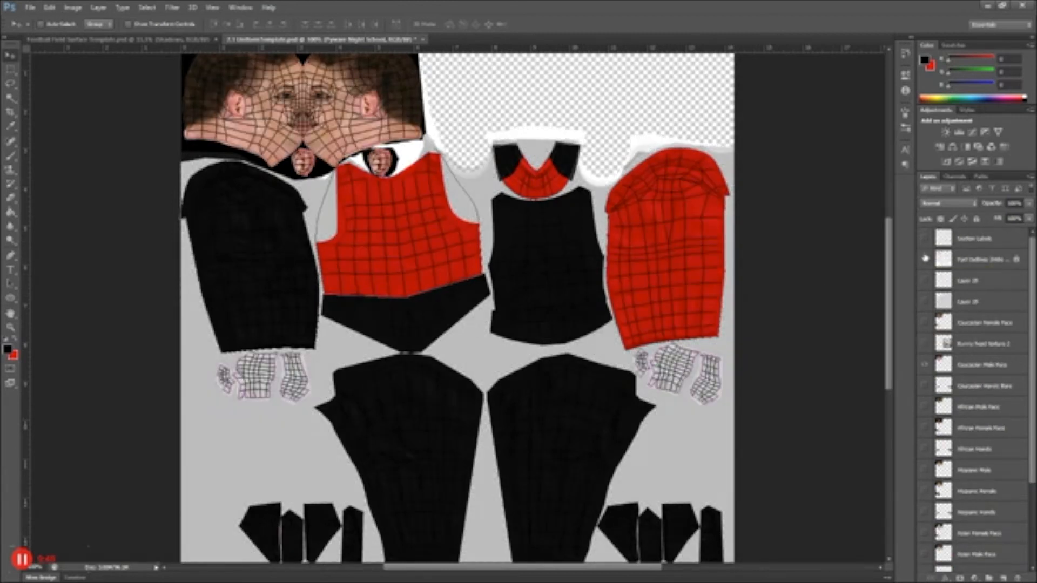
{"action": "left_click", "coordinate": [924, 261]}
{"action": "left_click", "coordinate": [926, 240]}
{"action": "left_click", "coordinate": [926, 241]}
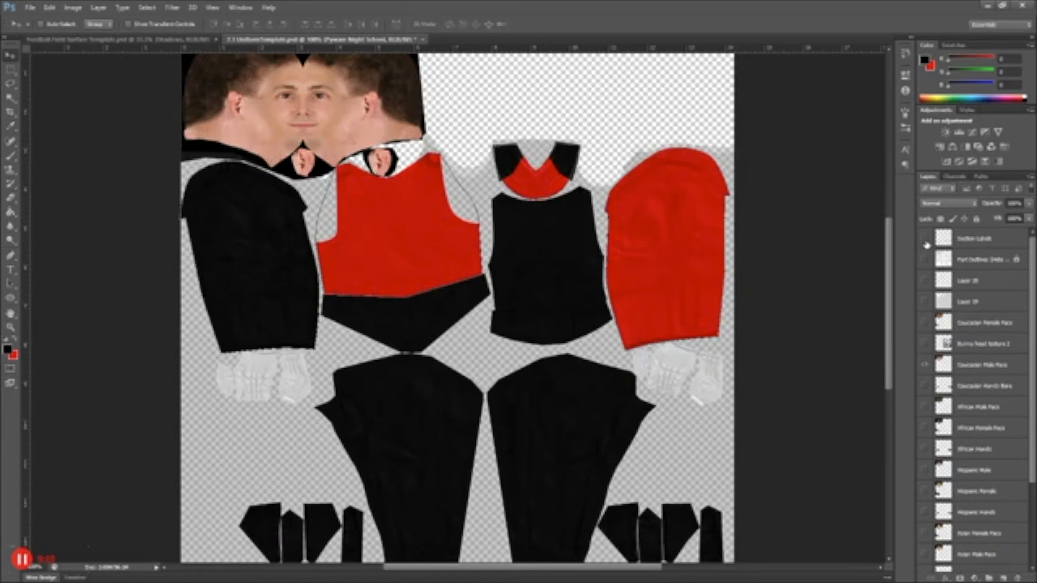
- Save the uniform as a PNG named Pyware Night School in the Pyware 3D Fabric folder
{"action": "left_click", "coordinate": [31, 7]}
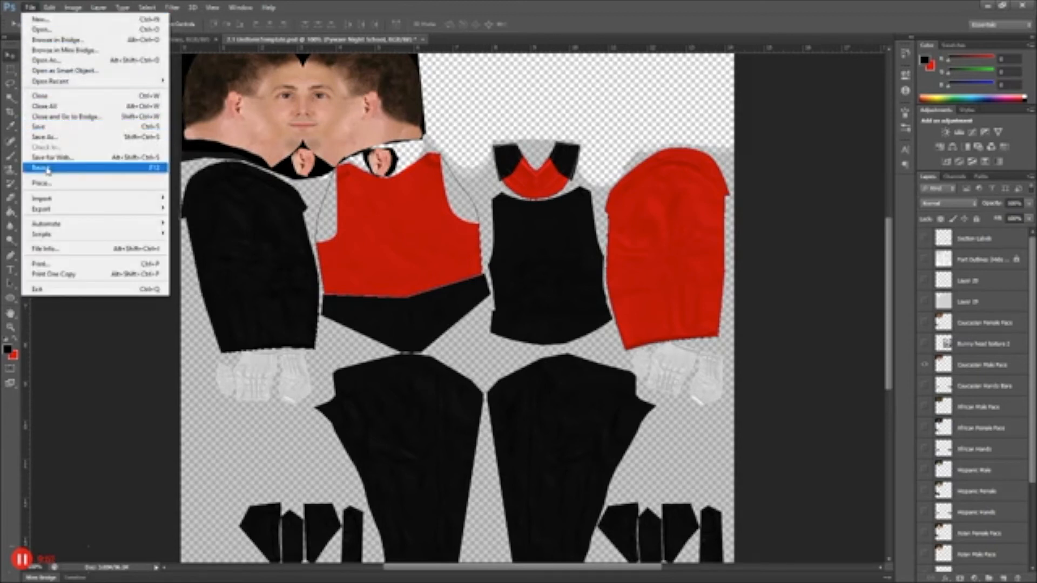
{"action": "left_click", "coordinate": [55, 139]}
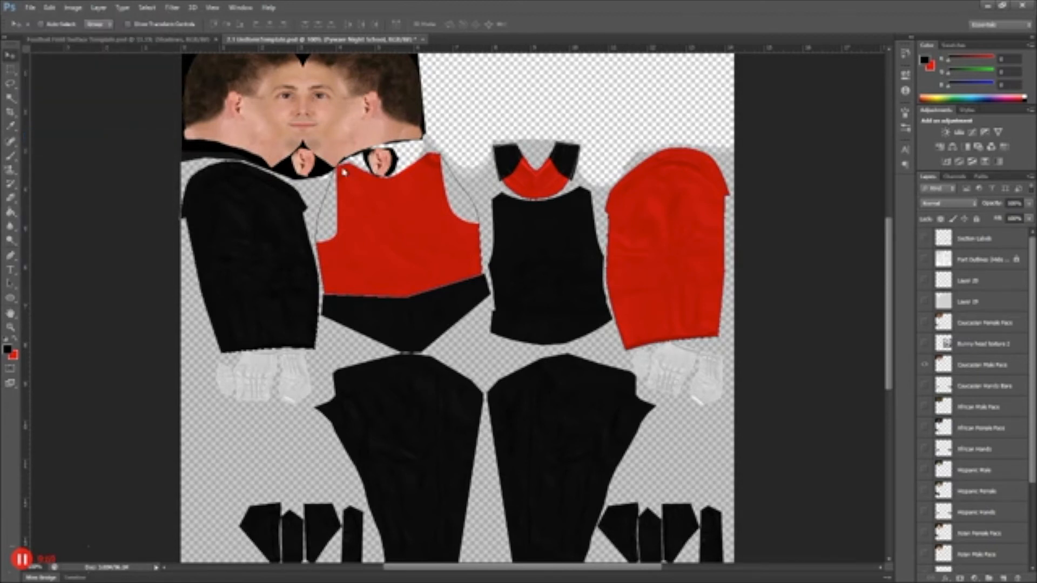
{"action": "left_click", "coordinate": [534, 294]}
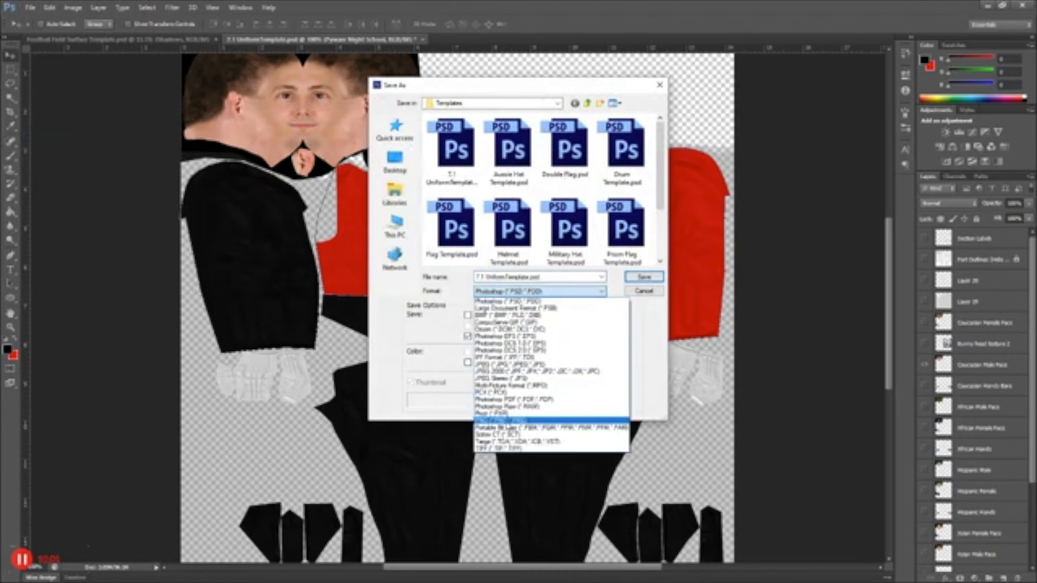
{"action": "left_click", "coordinate": [534, 420]}
{"action": "left_click", "coordinate": [509, 108]}
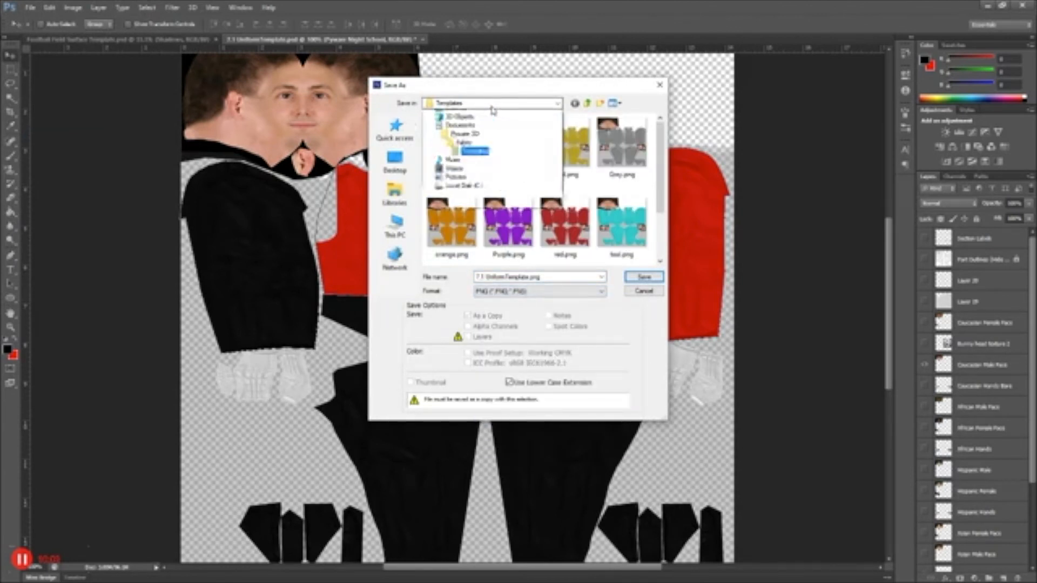
{"action": "left_click", "coordinate": [473, 222]}
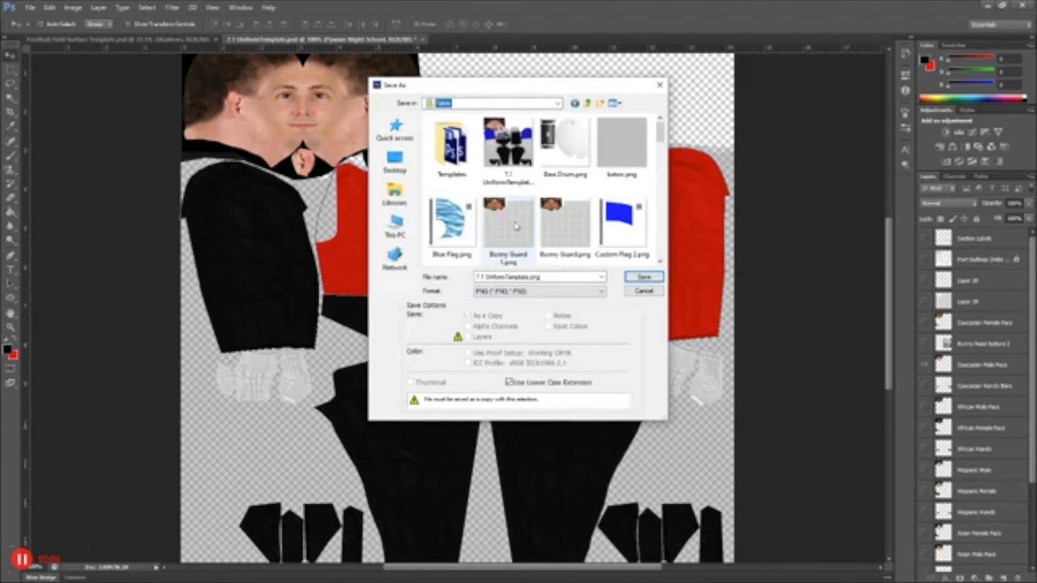
{"action": "left_click", "coordinate": [546, 276]}
{"action": "type", "text": "Pyware Night School"}
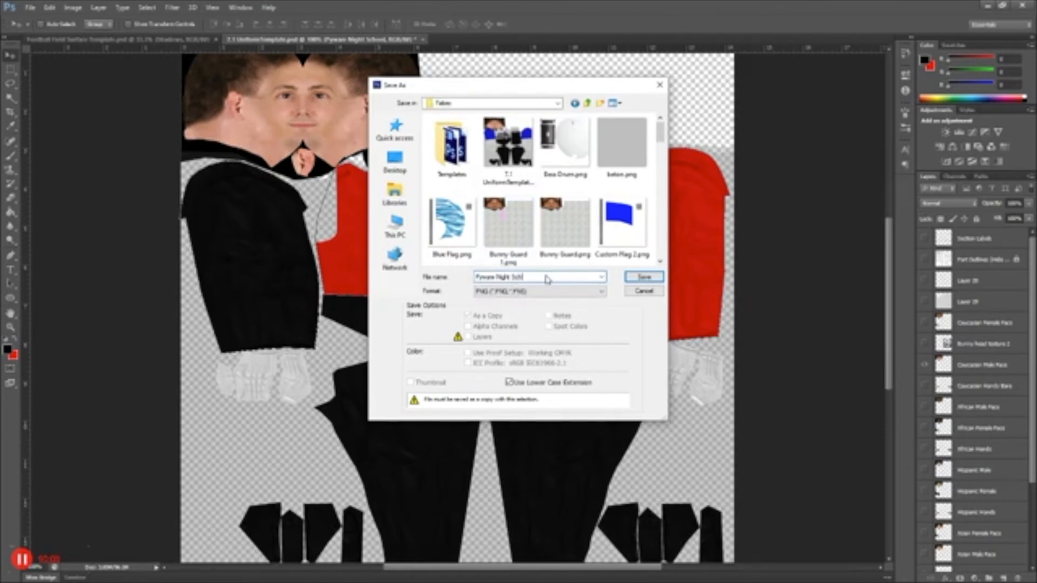
{"action": "left_click", "coordinate": [644, 277]}
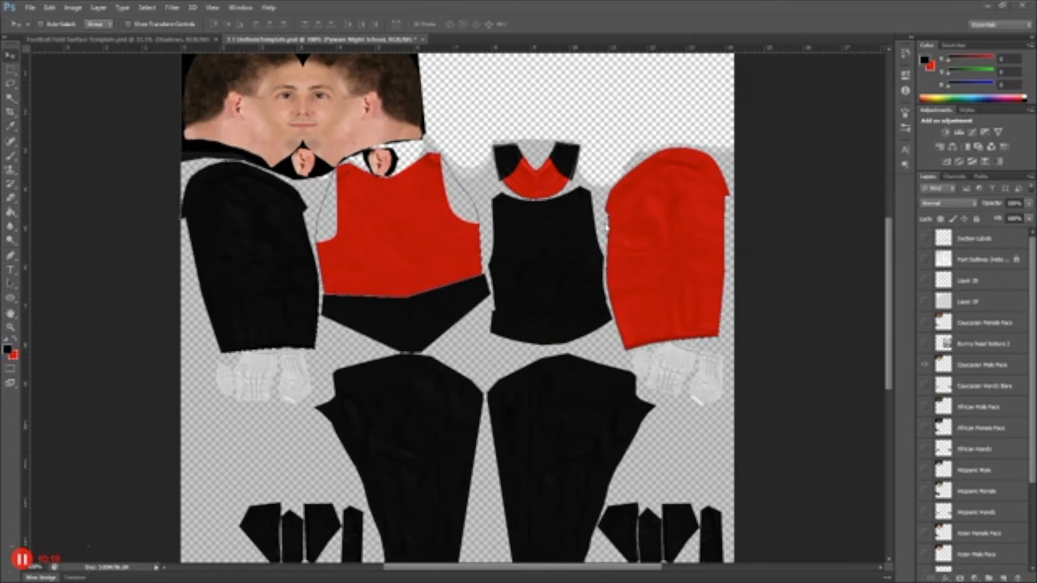
- Switch to Pyware 3D and move the single performer onto the 0 line of the grid
{"action": "key", "text": "alt+Tab"}
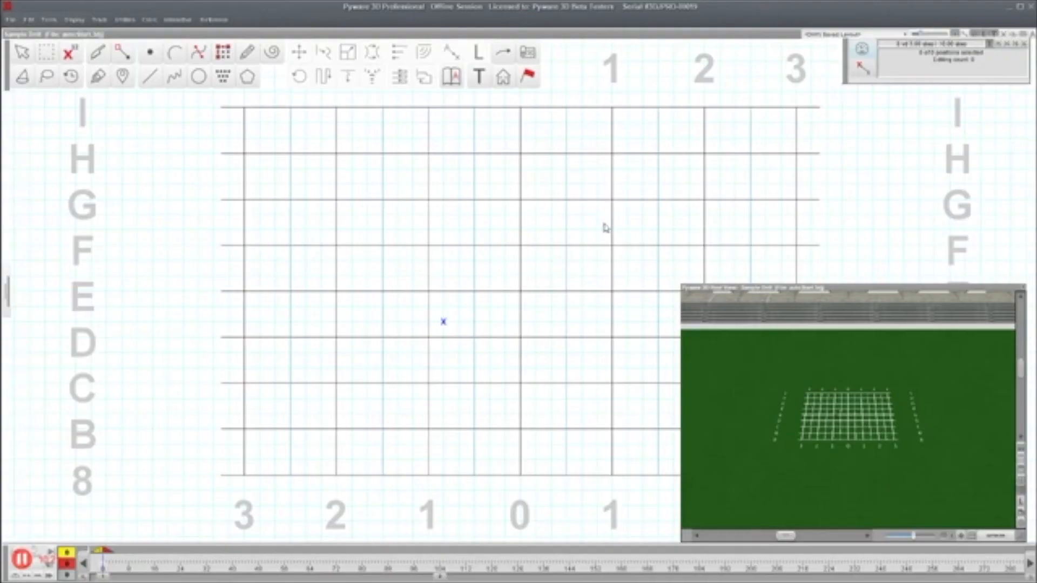
{"action": "left_click_drag", "start_coordinate": [429, 296], "coordinate": [494, 356]}
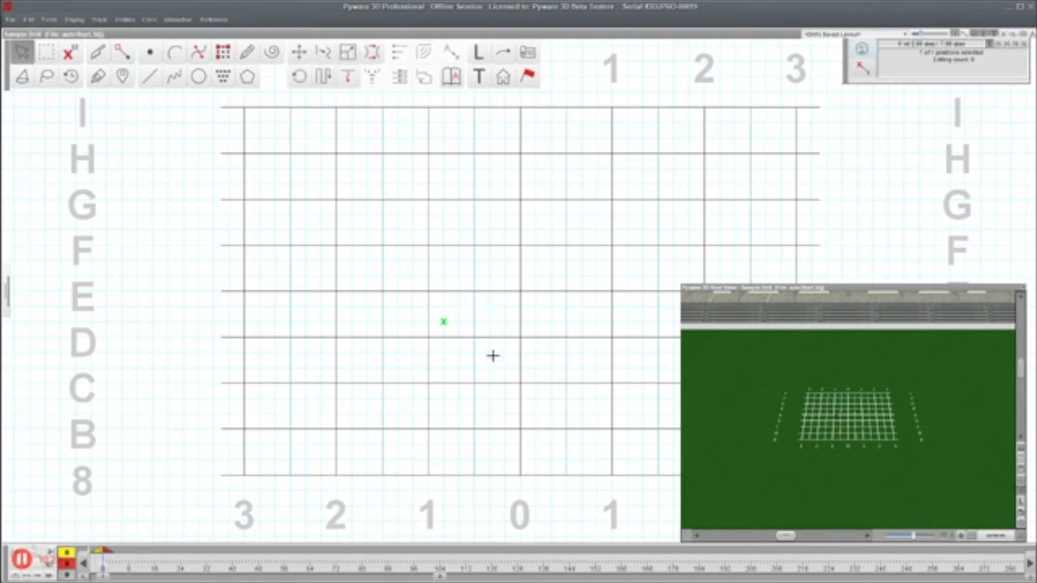
{"action": "left_click", "coordinate": [302, 56]}
{"action": "left_click_drag", "start_coordinate": [444, 322], "coordinate": [520, 336]}
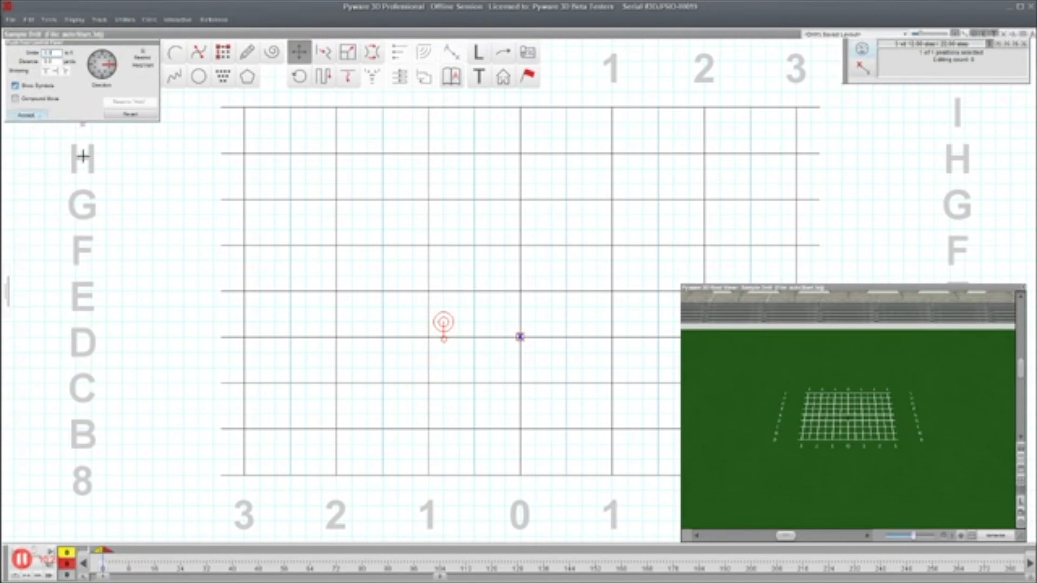
{"action": "left_click", "coordinate": [26, 114]}
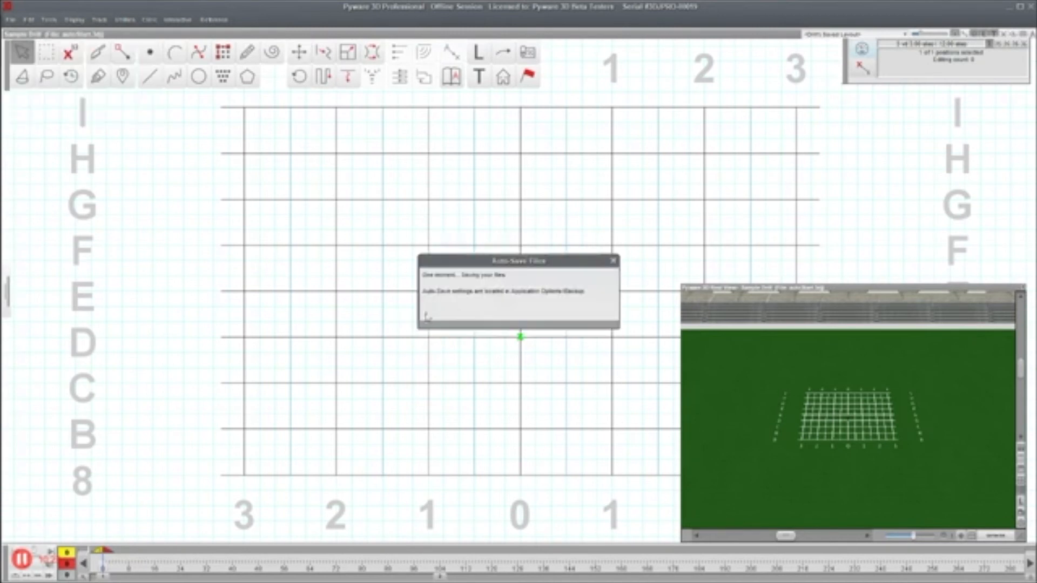
- Open the document's Real View Perspective options and display the Fabric folder's files for choosing the Male Marcher 1 fabric
{"action": "left_click", "coordinate": [10, 20]}
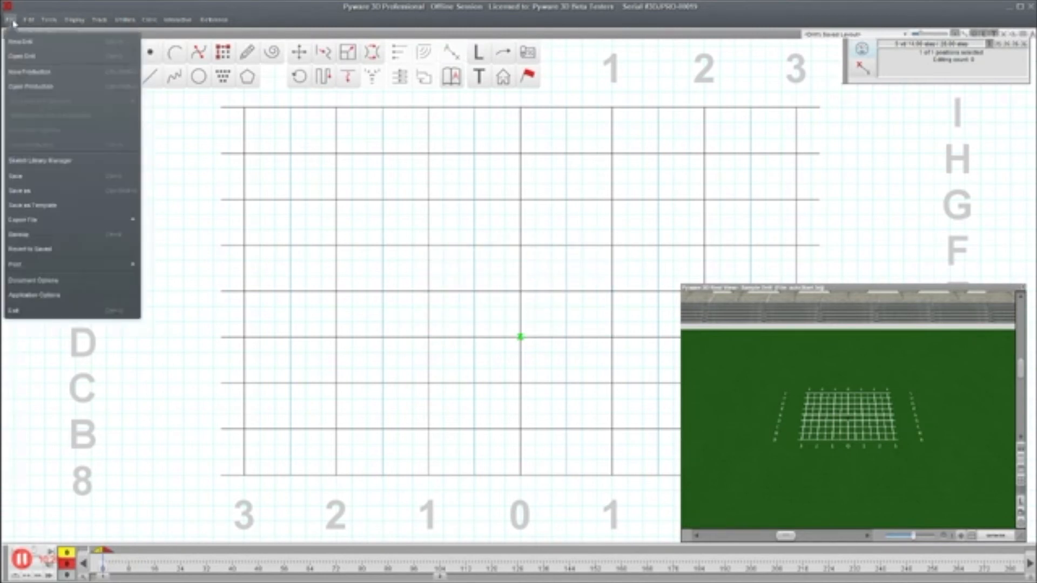
{"action": "left_click", "coordinate": [67, 281]}
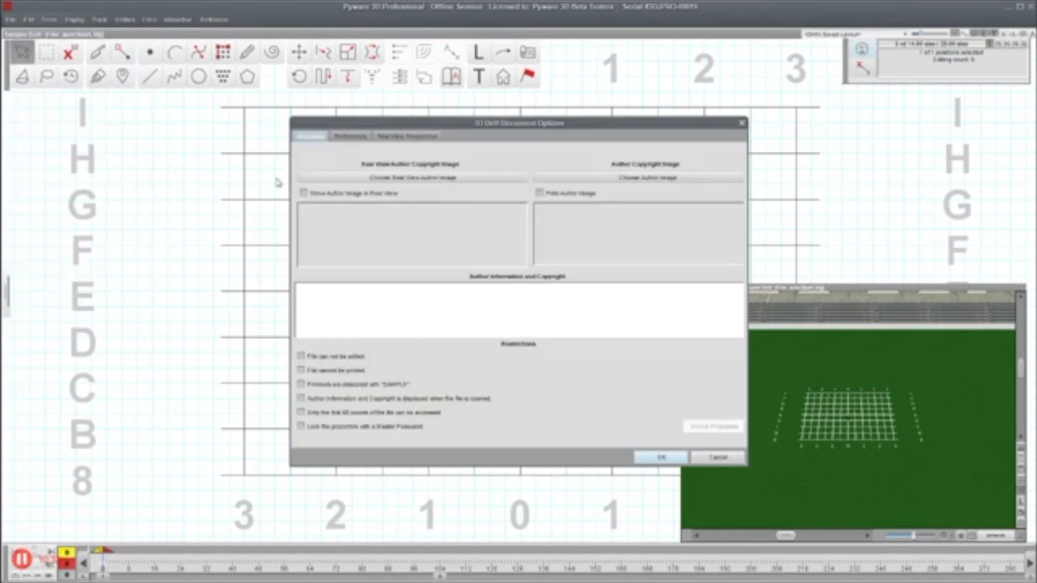
{"action": "left_click", "coordinate": [410, 137]}
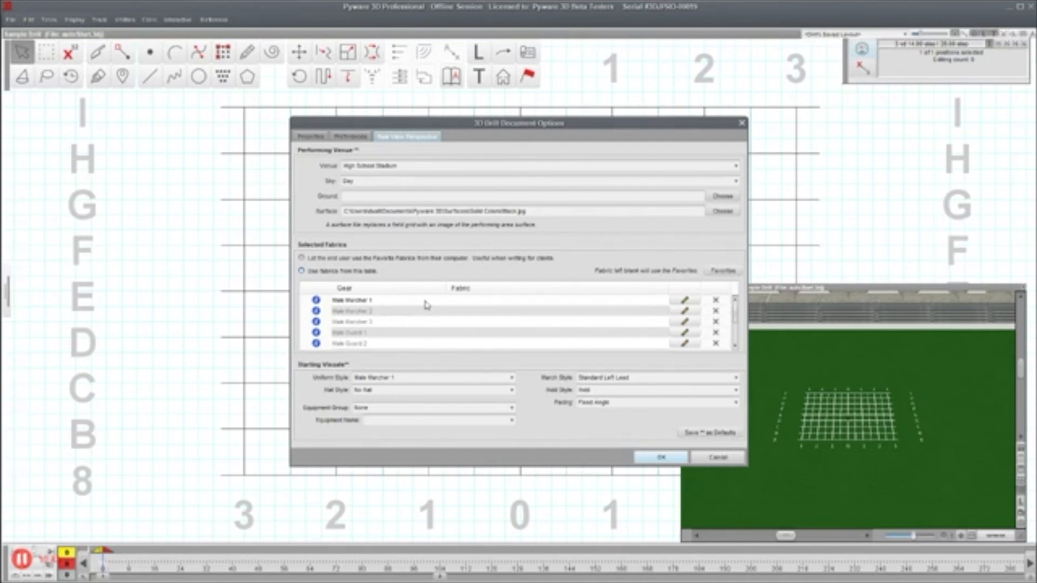
{"action": "left_click", "coordinate": [685, 301]}
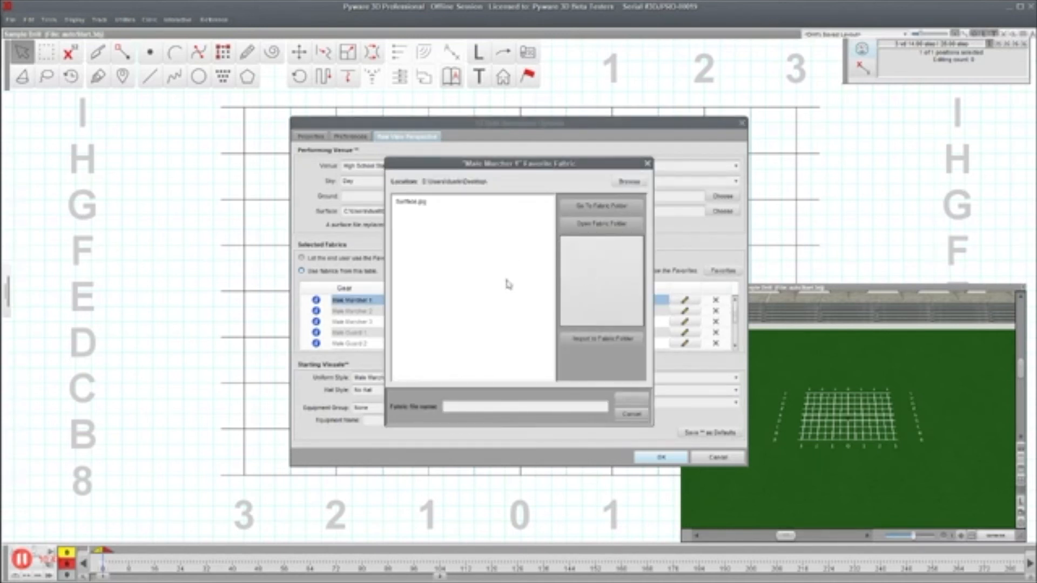
{"action": "left_click", "coordinate": [601, 206]}
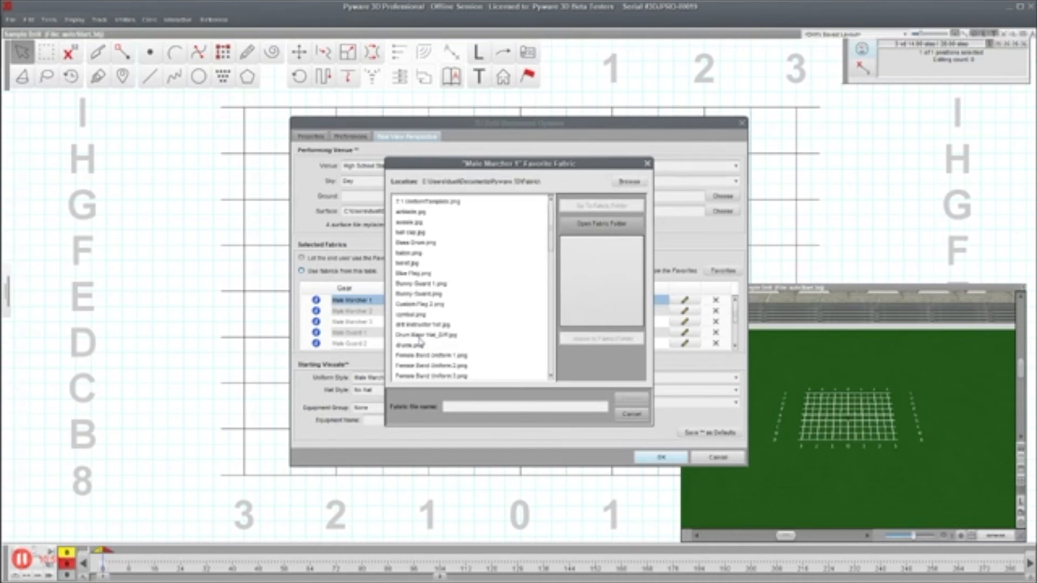
- Search for the Pyware Night School file in the fabric chooser and in the Pyware 3D Fabric folder in File Explorer
{"action": "scroll", "coordinate": [424, 319], "scroll_direction": "down", "scroll_amount": 9}
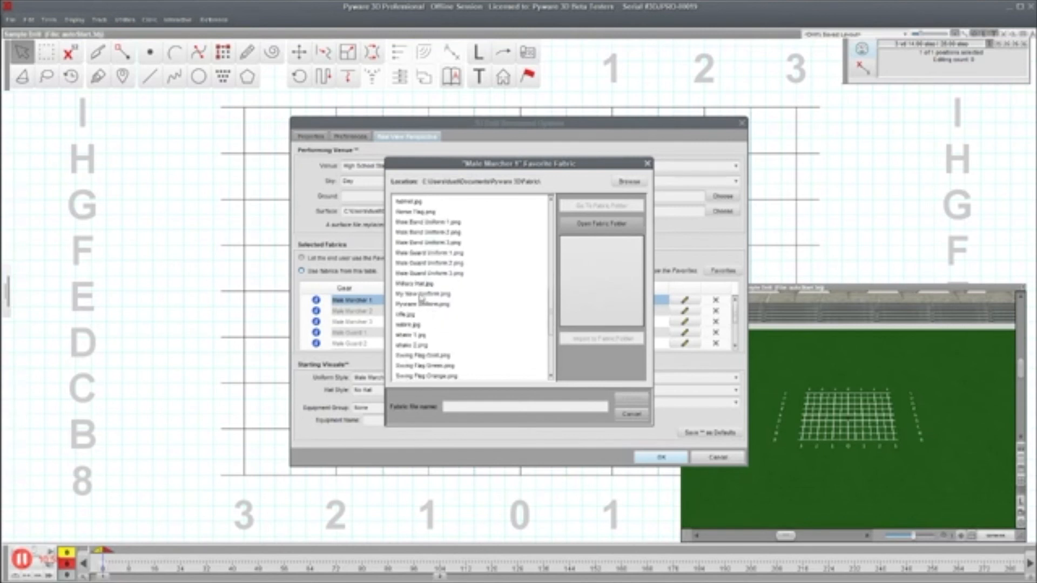
{"action": "scroll", "coordinate": [421, 270], "scroll_direction": "down", "scroll_amount": 1}
{"action": "scroll", "coordinate": [422, 273], "scroll_direction": "down", "scroll_amount": 3}
{"action": "scroll", "coordinate": [422, 274], "scroll_direction": "up", "scroll_amount": 4}
{"action": "left_click", "coordinate": [430, 296]}
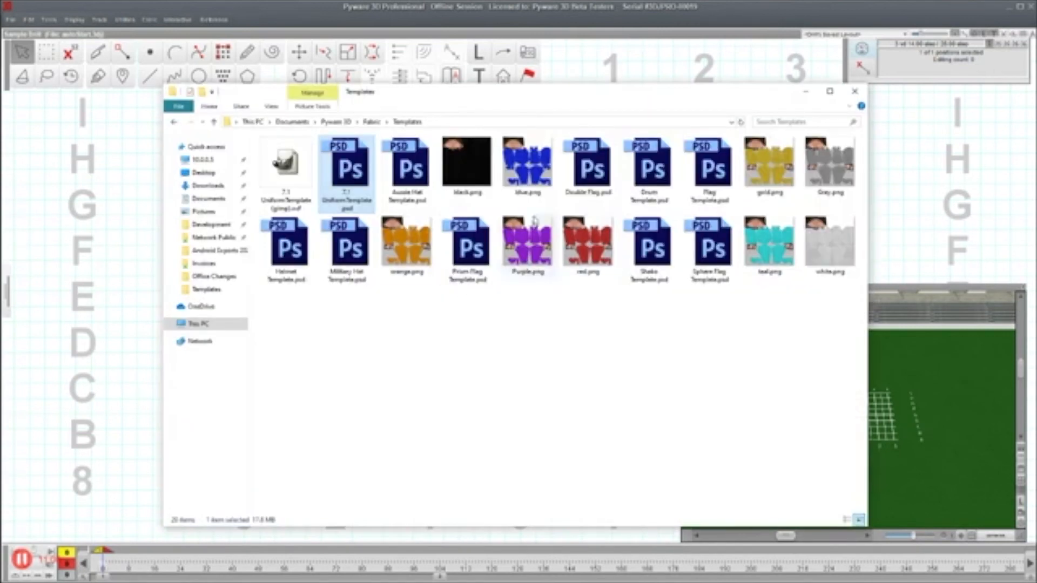
{"action": "left_click", "coordinate": [371, 121]}
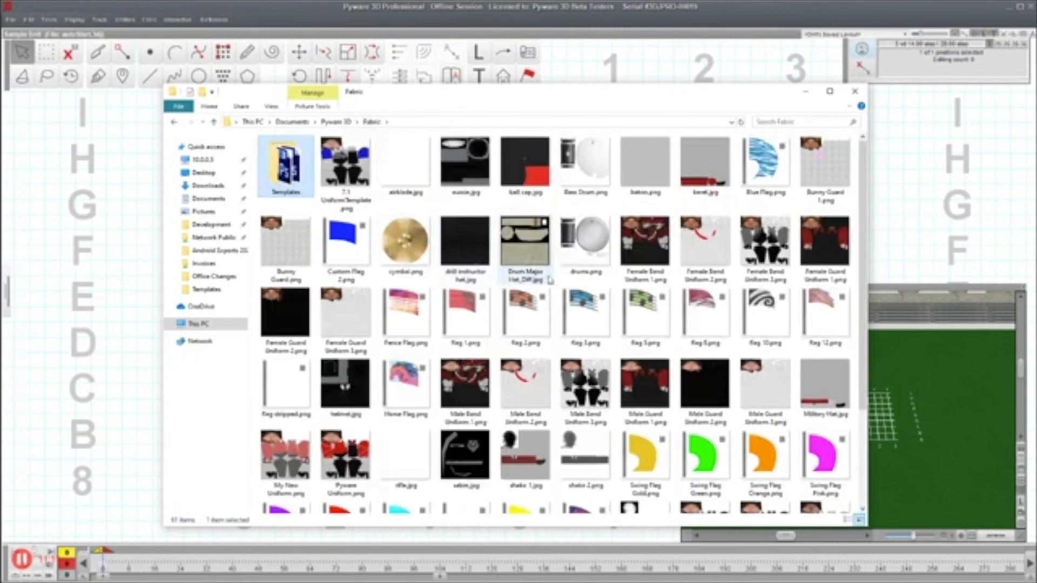
{"action": "scroll", "coordinate": [542, 270], "scroll_direction": "down", "scroll_amount": 2}
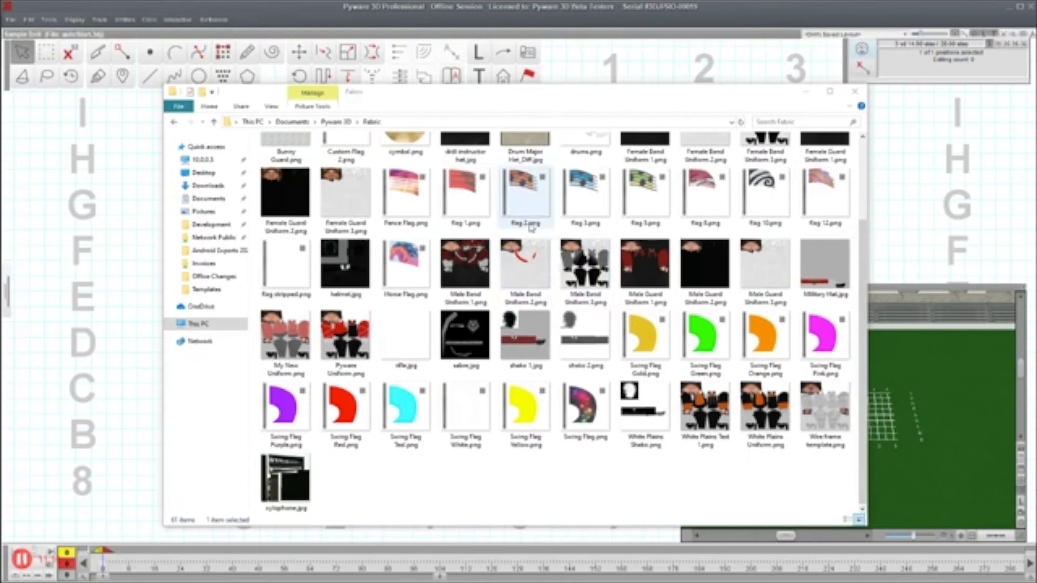
- Switch to Photoshop and complete the pending PNG save with Smallest / Slow compression and no interlacing
{"action": "key", "text": "alt+Tab"}
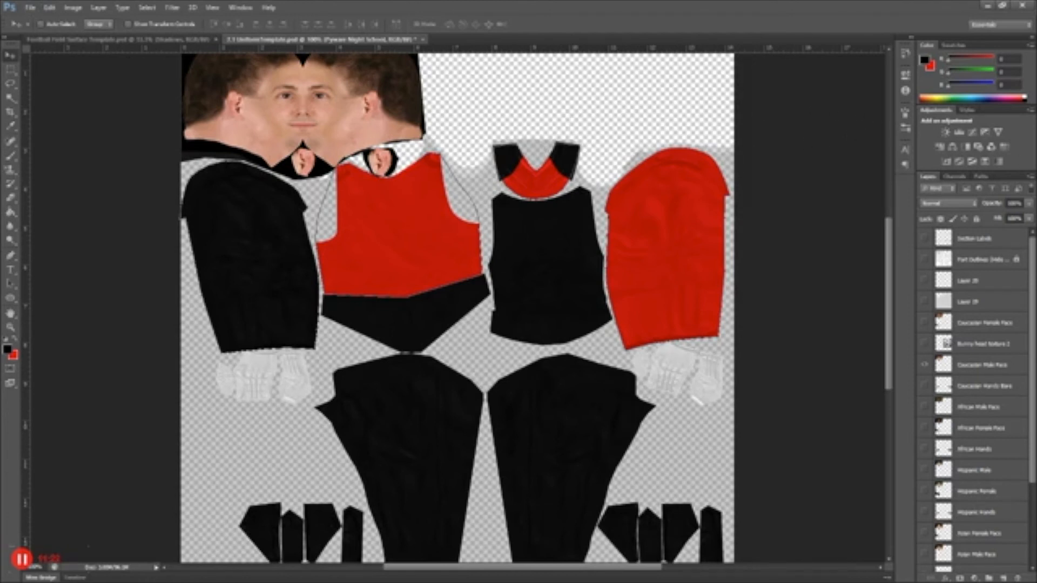
{"action": "left_click_drag", "start_coordinate": [1036, 233], "coordinate": [426, 198]}
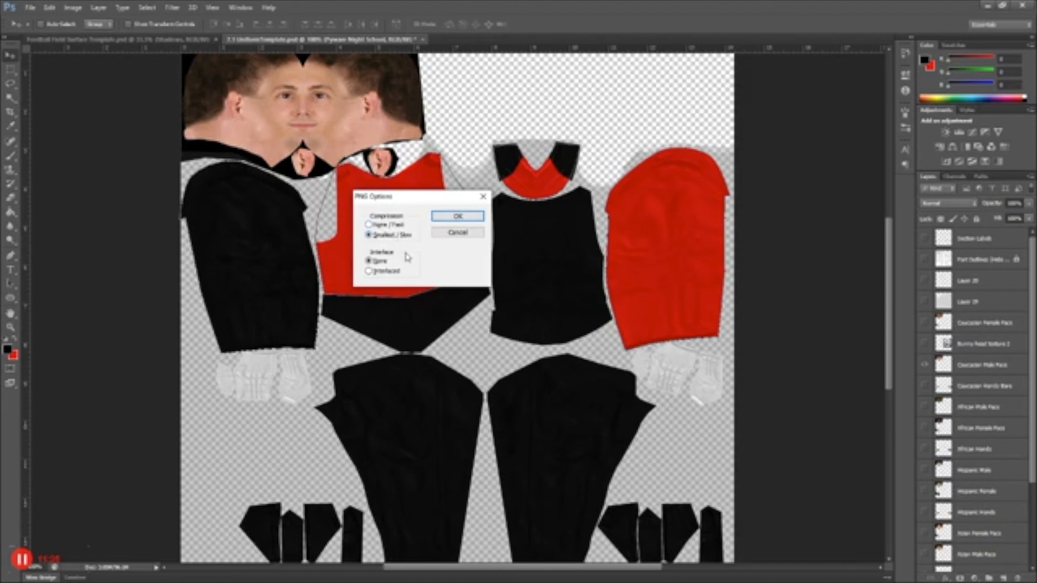
{"action": "left_click", "coordinate": [452, 219]}
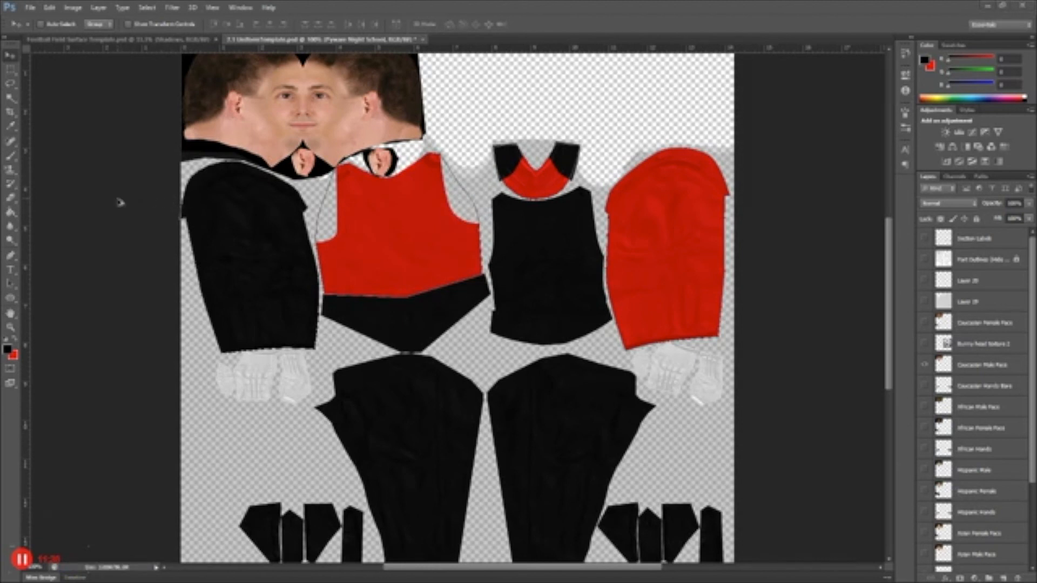
- Switch back to Pyware 3D and assign Pyware Night School.png as the Male Marcher 1 fabric, accepting the document options
{"action": "key", "text": "alt+Tab"}
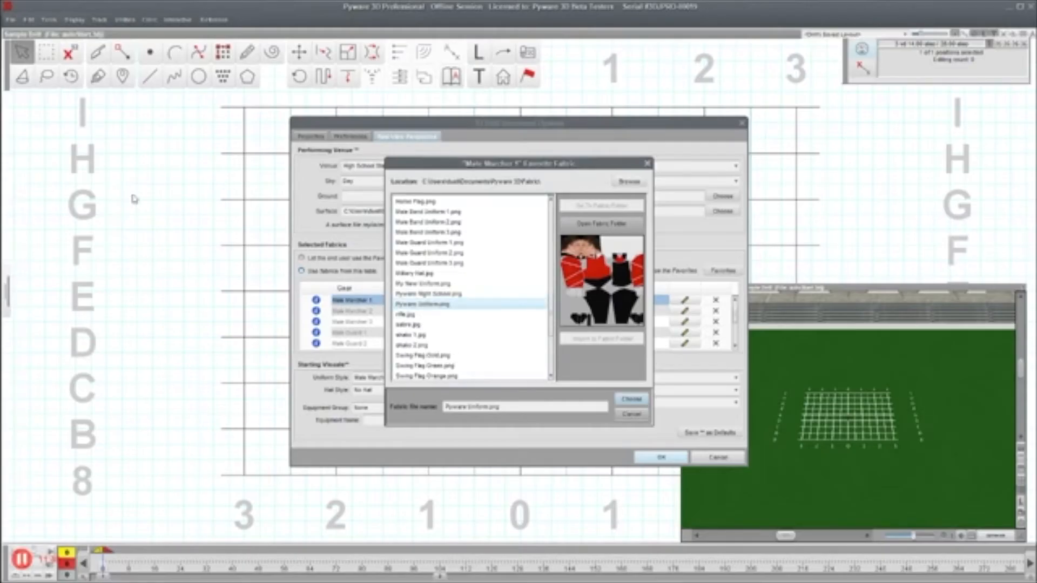
{"action": "left_click", "coordinate": [443, 297]}
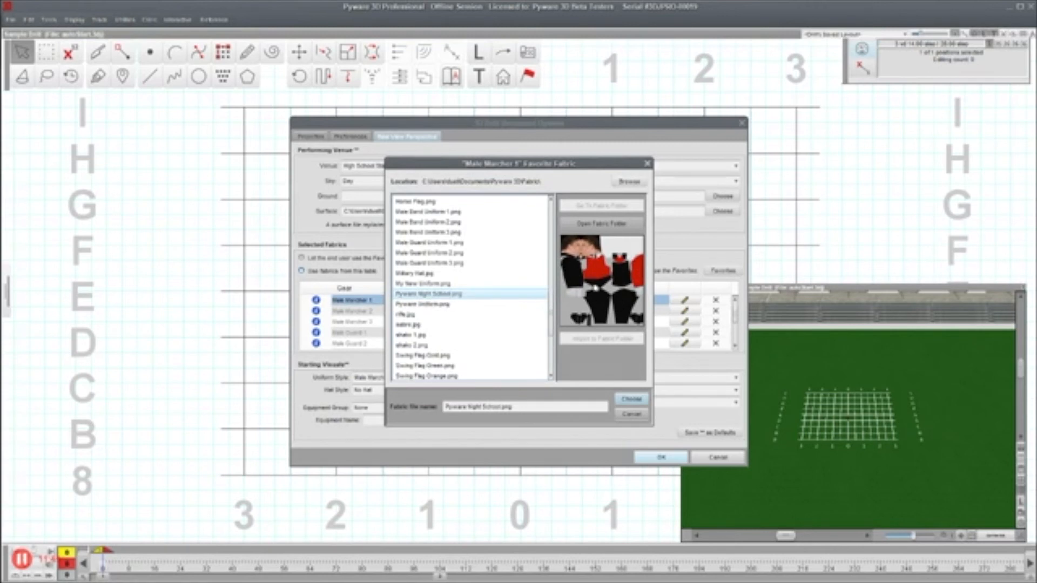
{"action": "left_click", "coordinate": [631, 399]}
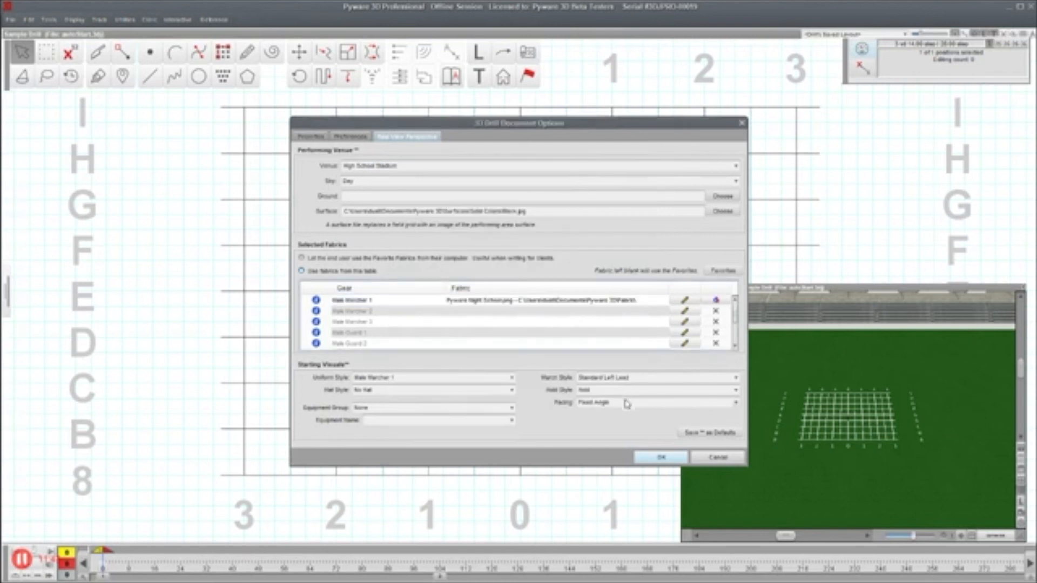
{"action": "left_click", "coordinate": [665, 460]}
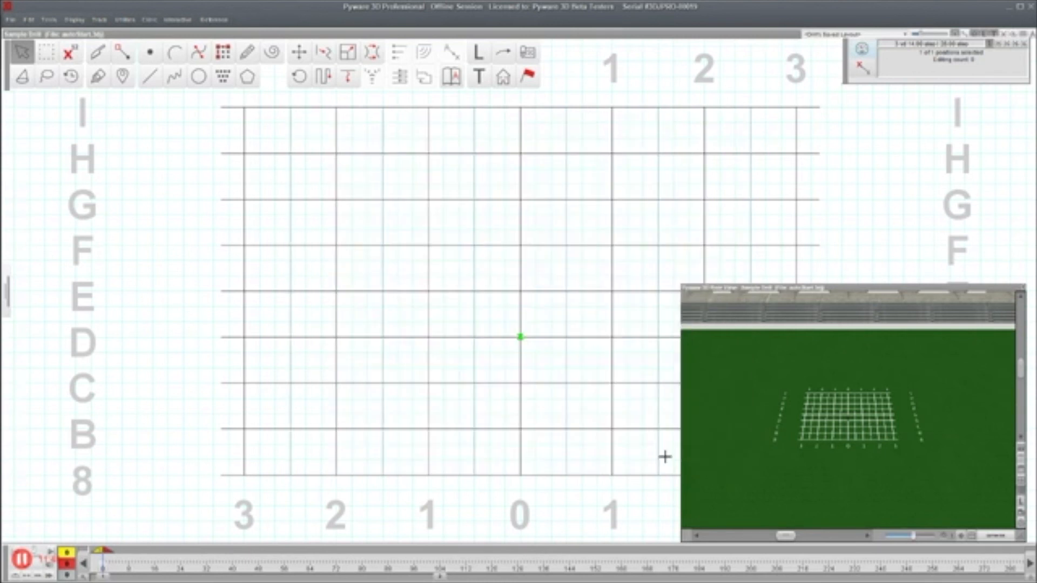
- Enlarge the Real View window over most of the grid and zoom in on the marcher to inspect the uniform
{"action": "left_click_drag", "start_coordinate": [763, 296], "coordinate": [134, 39]}
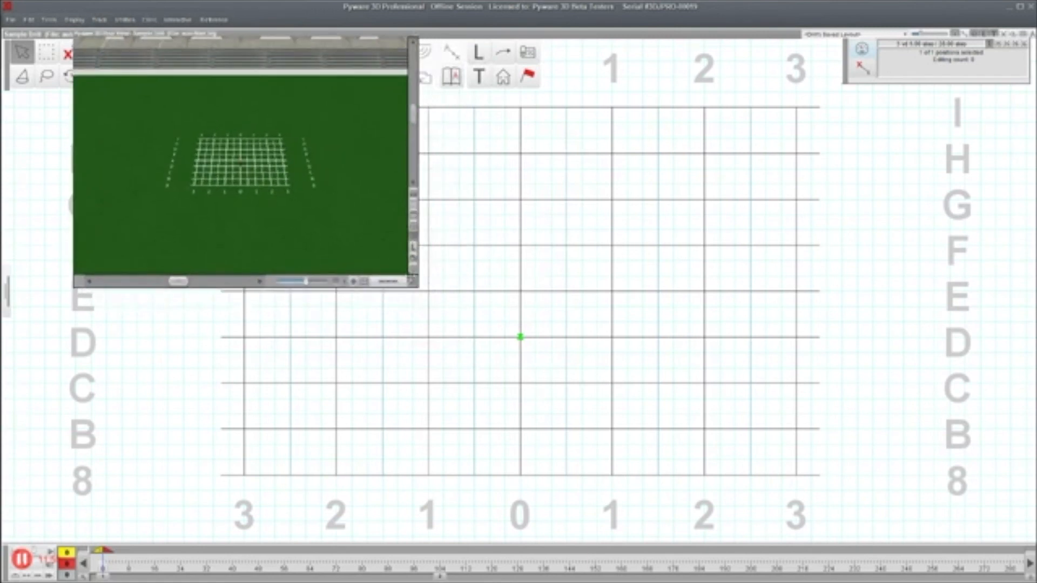
{"action": "left_click_drag", "start_coordinate": [498, 322], "coordinate": [903, 536]}
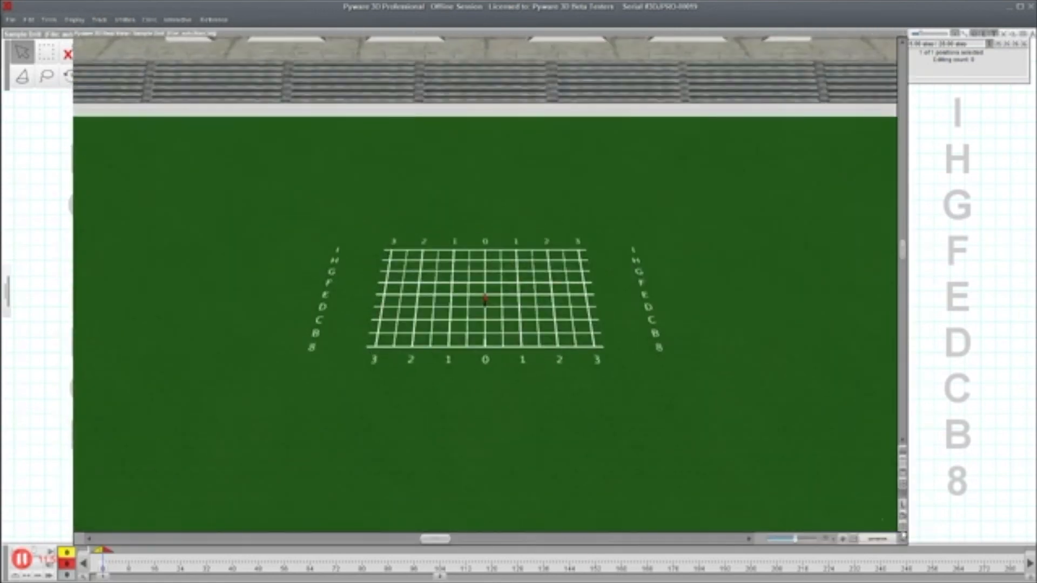
{"action": "scroll", "coordinate": [562, 383], "scroll_direction": "up", "scroll_amount": 5}
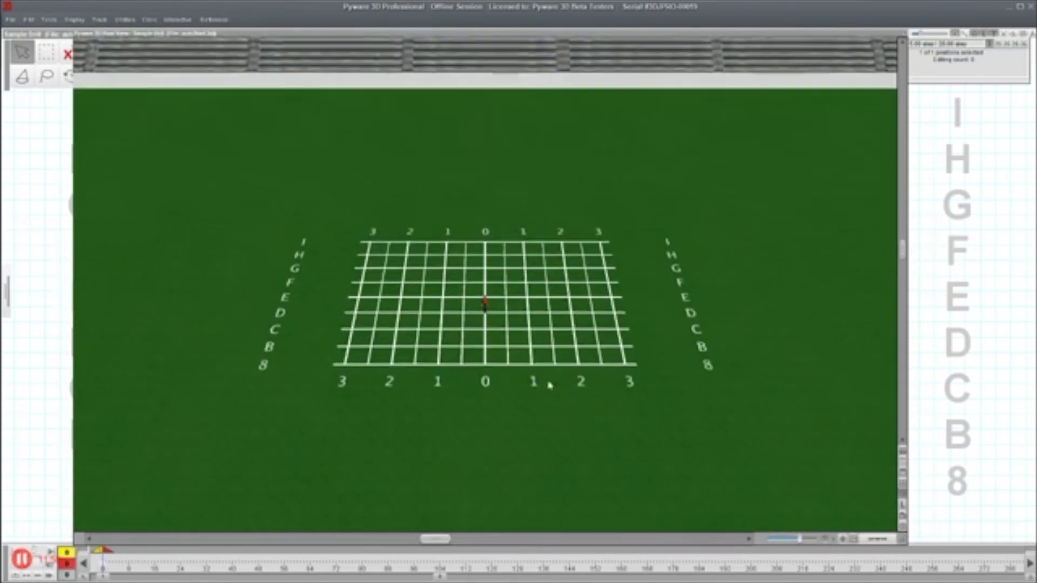
{"action": "left_click_drag", "start_coordinate": [795, 539], "coordinate": [813, 540]}
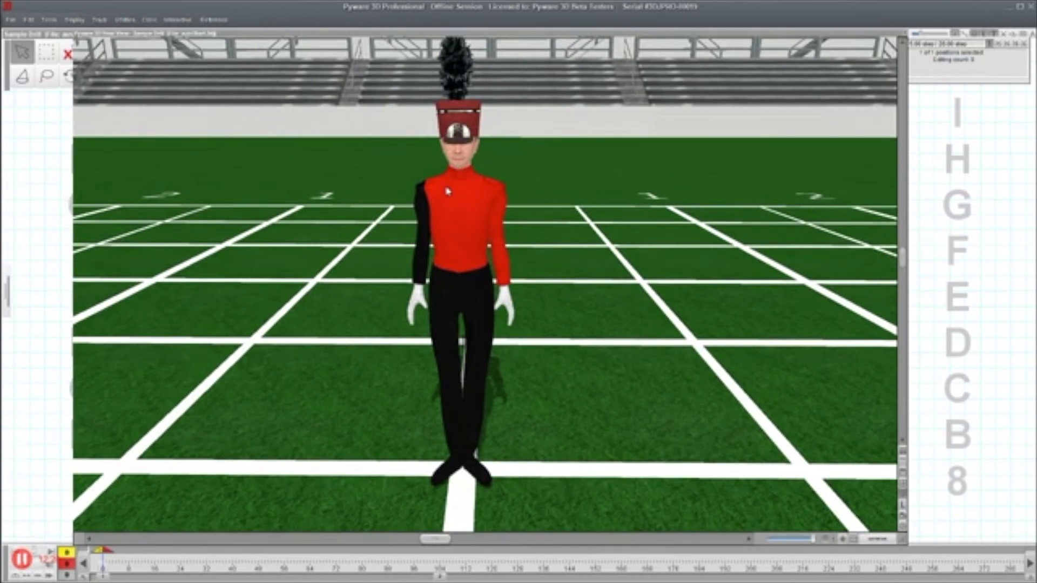
- Switch to File Explorer and open Shako Template.psd from the Fabric folder's Templates subfolder in Photoshop
{"action": "key", "text": "alt+Tab"}
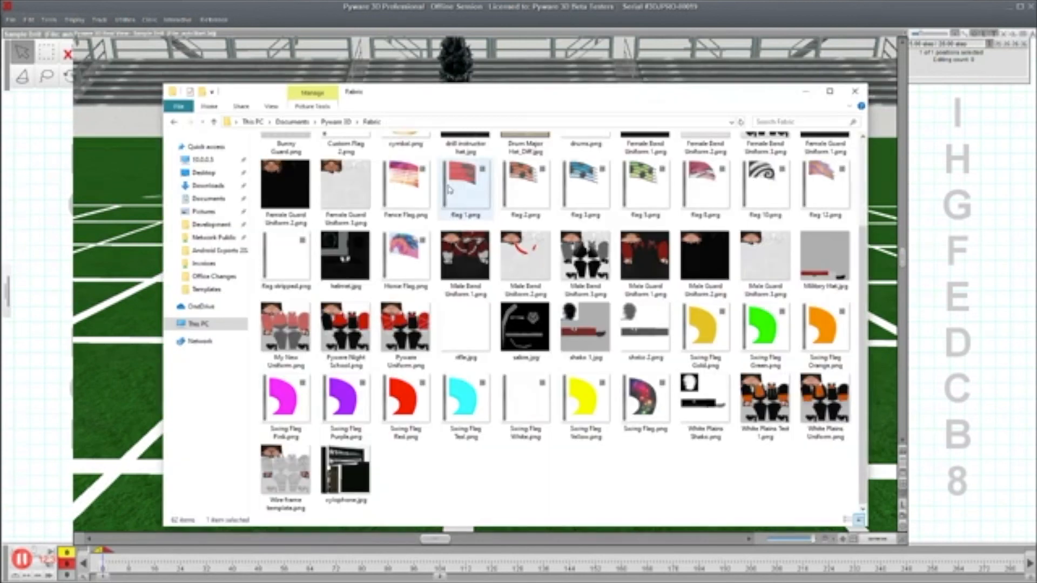
{"action": "scroll", "coordinate": [395, 254], "scroll_direction": "up", "scroll_amount": 3}
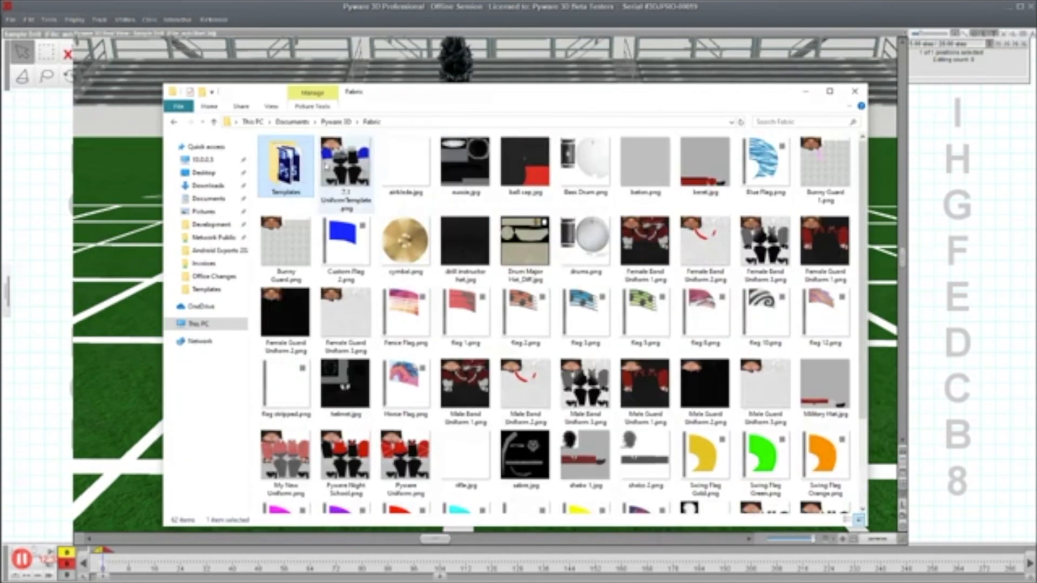
{"action": "double_click", "coordinate": [288, 172]}
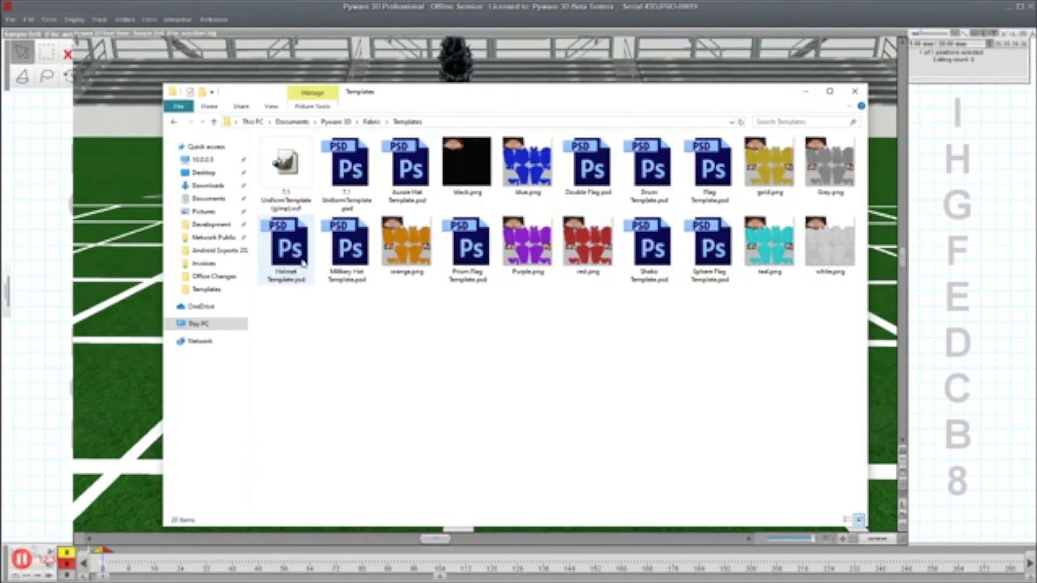
{"action": "double_click", "coordinate": [659, 254]}
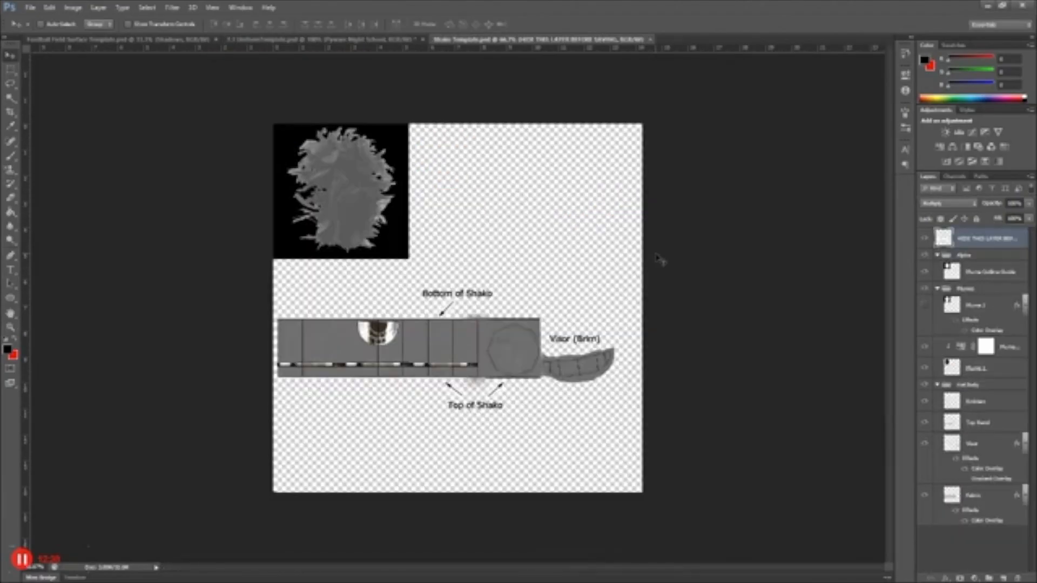